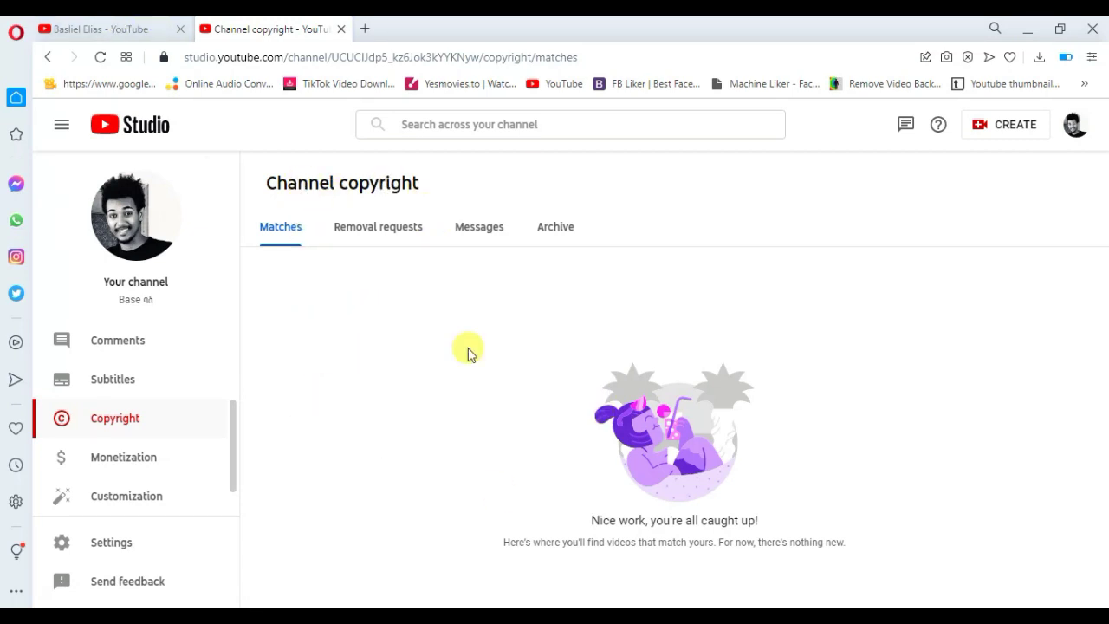
Return to the YouTube channel's videos page, subscribe to the channel and set its notifications to All.
{"action": "left_click", "coordinate": [127, 26]}
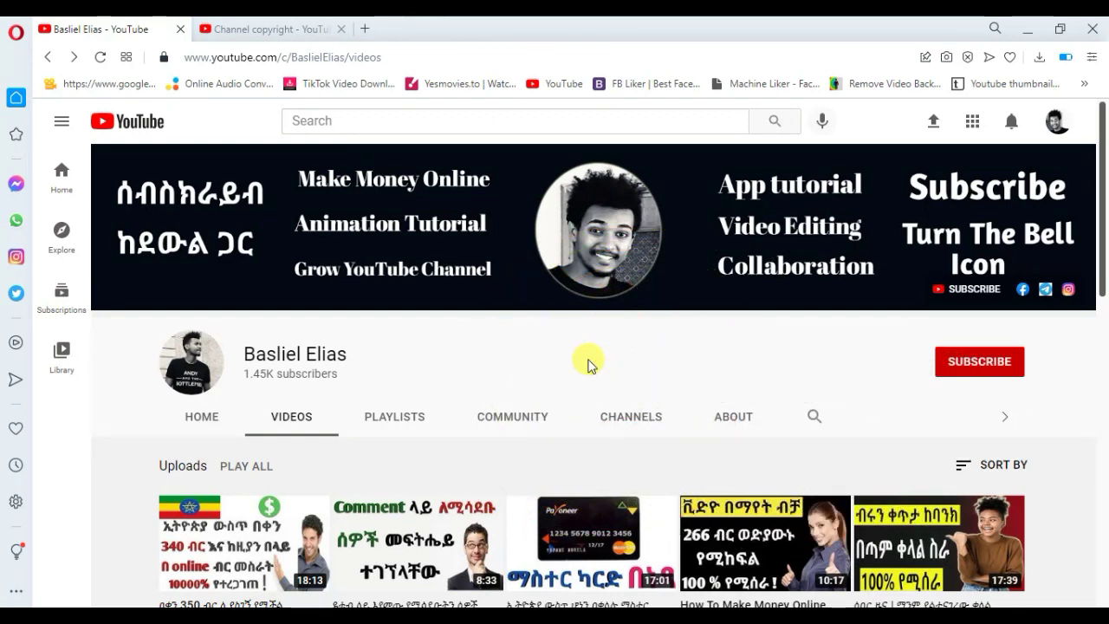
{"action": "left_click", "coordinate": [984, 361]}
{"action": "left_click", "coordinate": [1011, 366]}
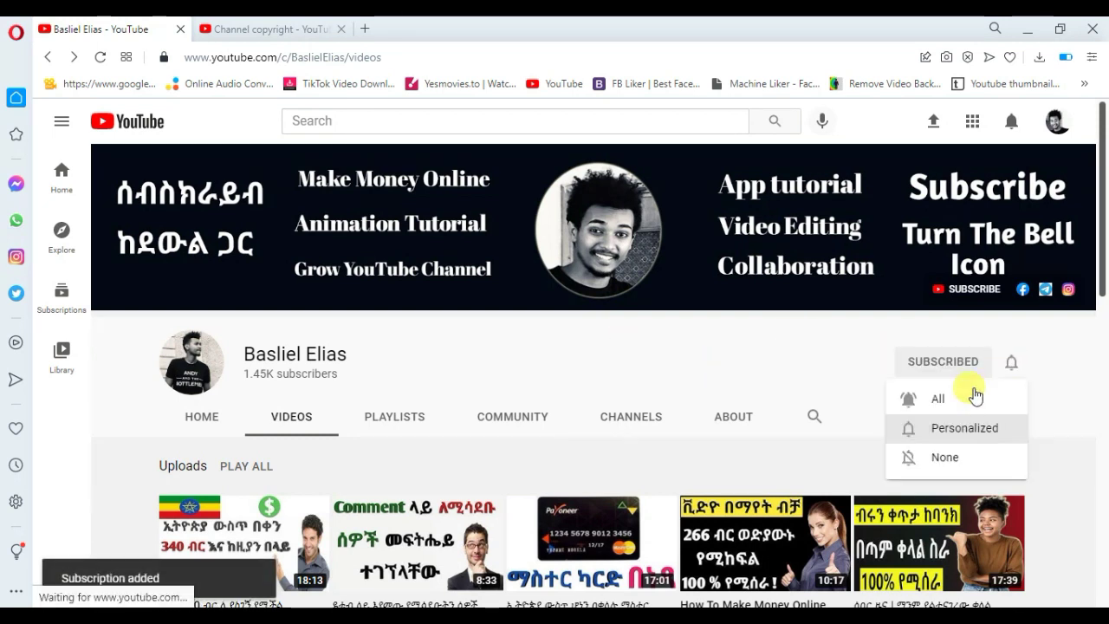
{"action": "left_click", "coordinate": [935, 393]}
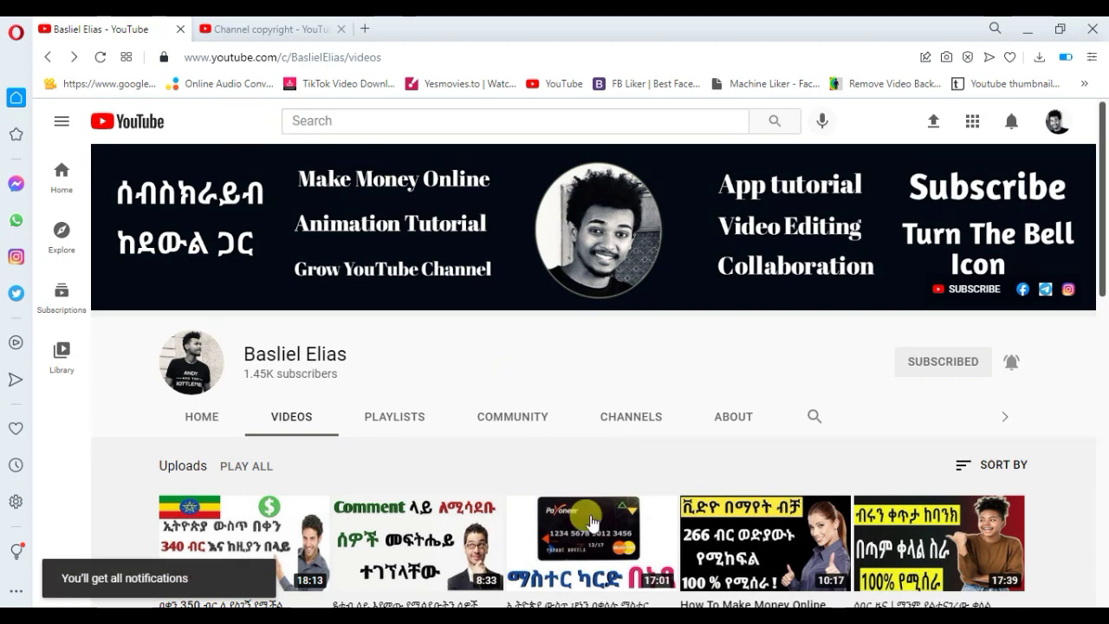
Import Shemendefer 2019 A&B from the amharic movies folder into Filmora and place it at the start of the video track.
{"action": "key", "text": "alt+Tab"}
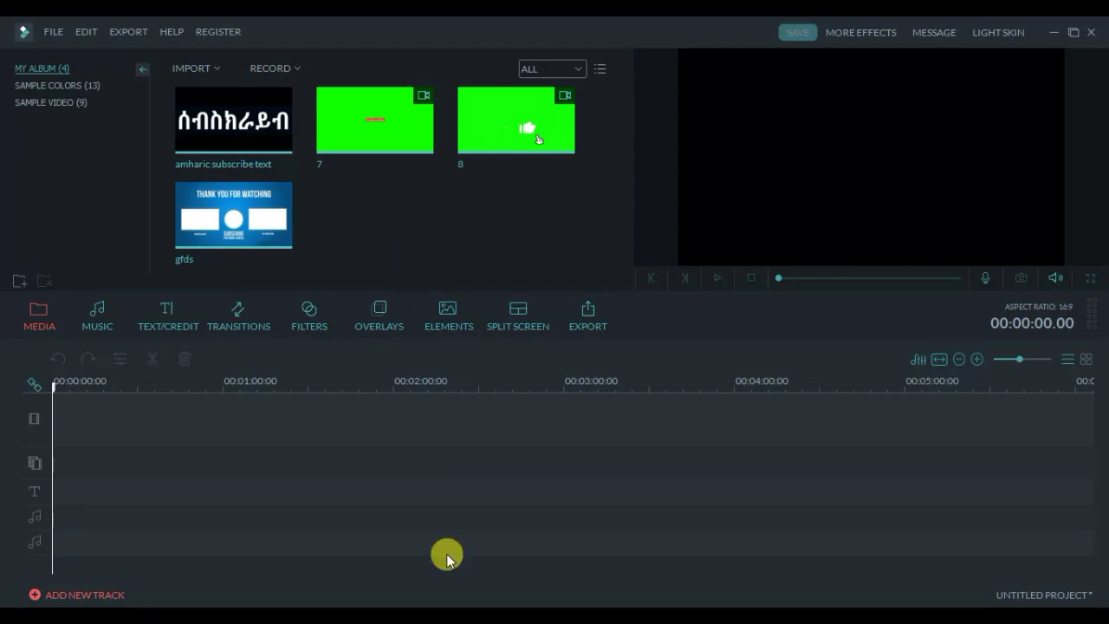
{"action": "key", "text": "alt+Tab"}
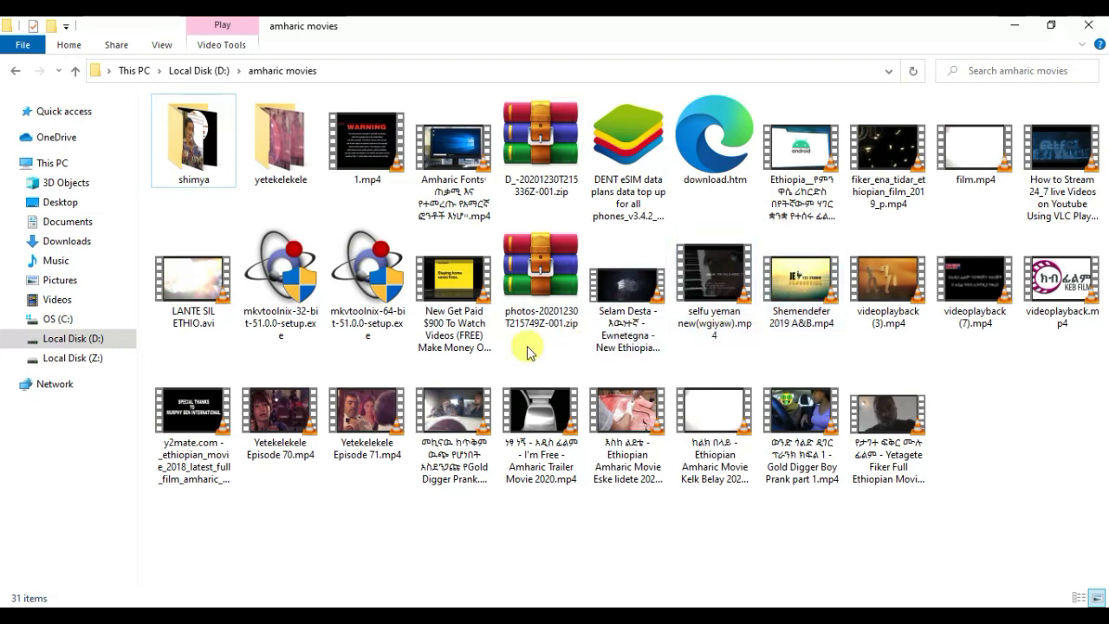
{"action": "left_click_drag", "start_coordinate": [784, 277], "coordinate": [453, 247]}
{"action": "left_click_drag", "start_coordinate": [418, 210], "coordinate": [419, 210]}
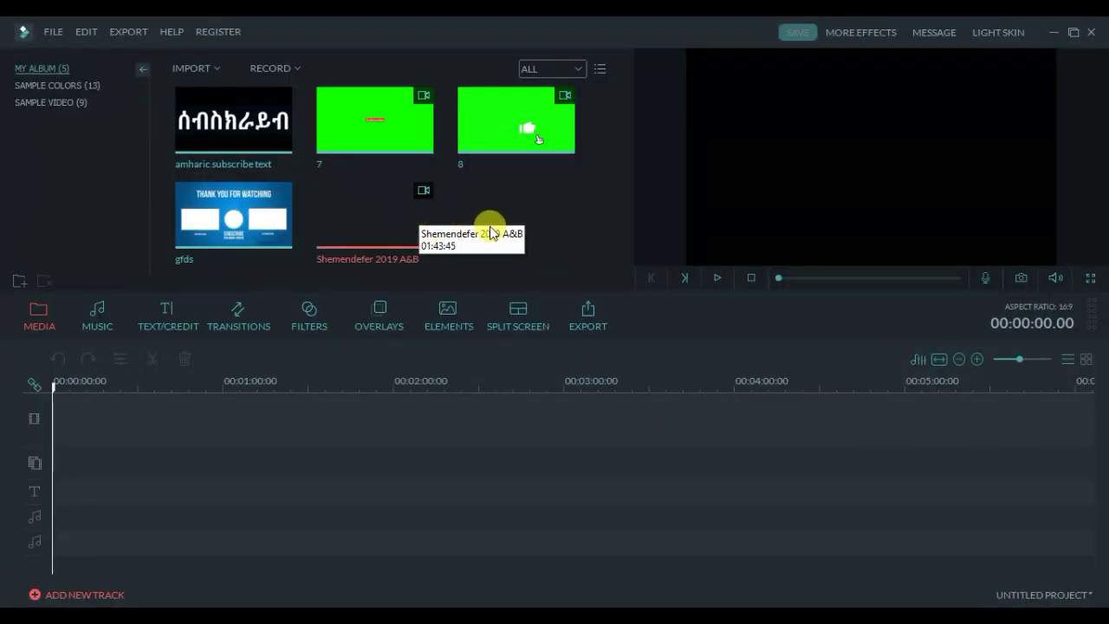
{"action": "left_click_drag", "start_coordinate": [396, 214], "coordinate": [148, 424]}
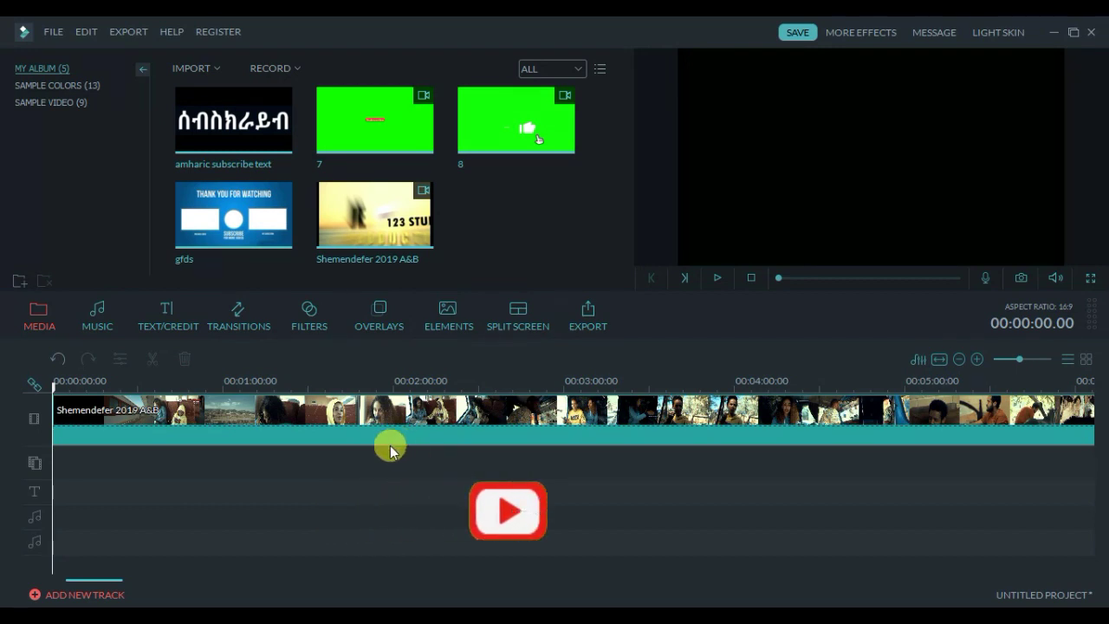
In the Shemendefer clip's audio settings, set the volume to 111 and the pitch to -2.
{"action": "double_click", "coordinate": [427, 434]}
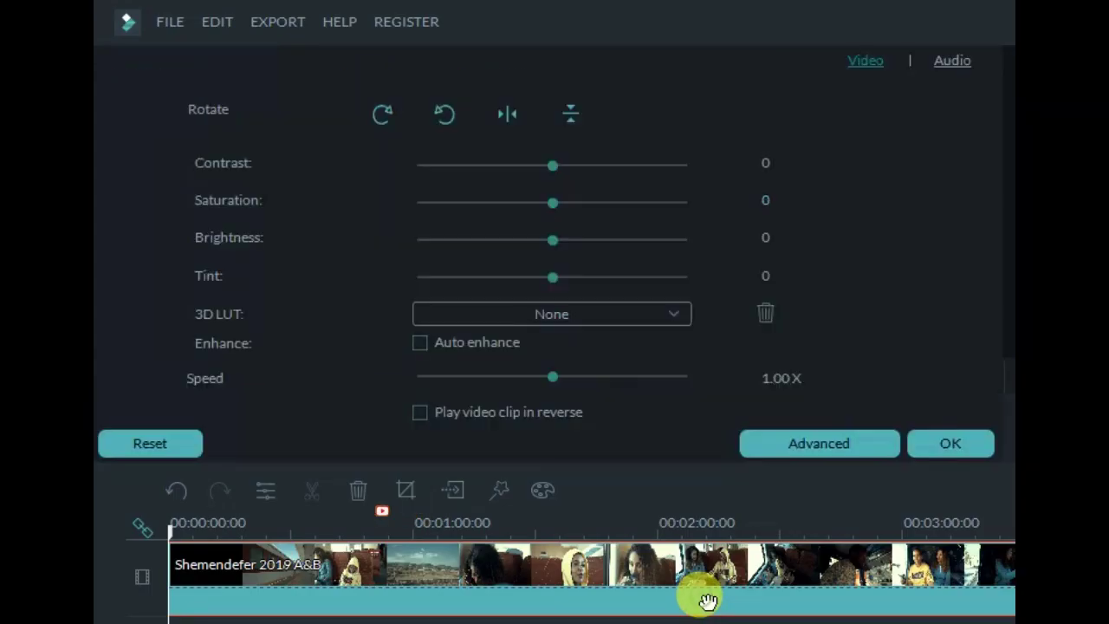
{"action": "left_click", "coordinate": [947, 444]}
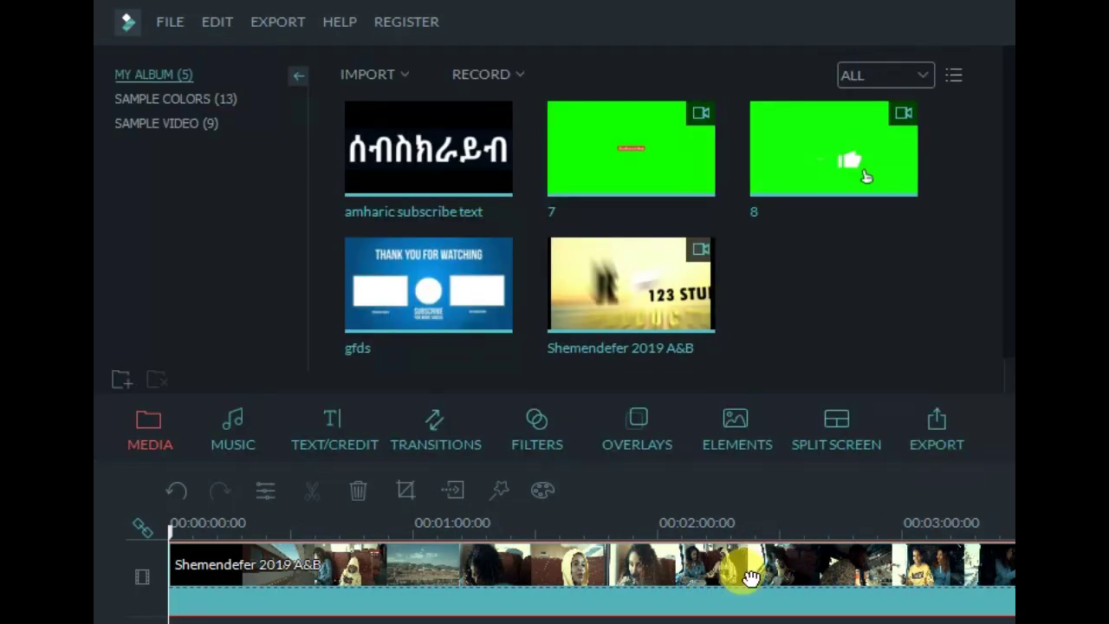
{"action": "double_click", "coordinate": [721, 594]}
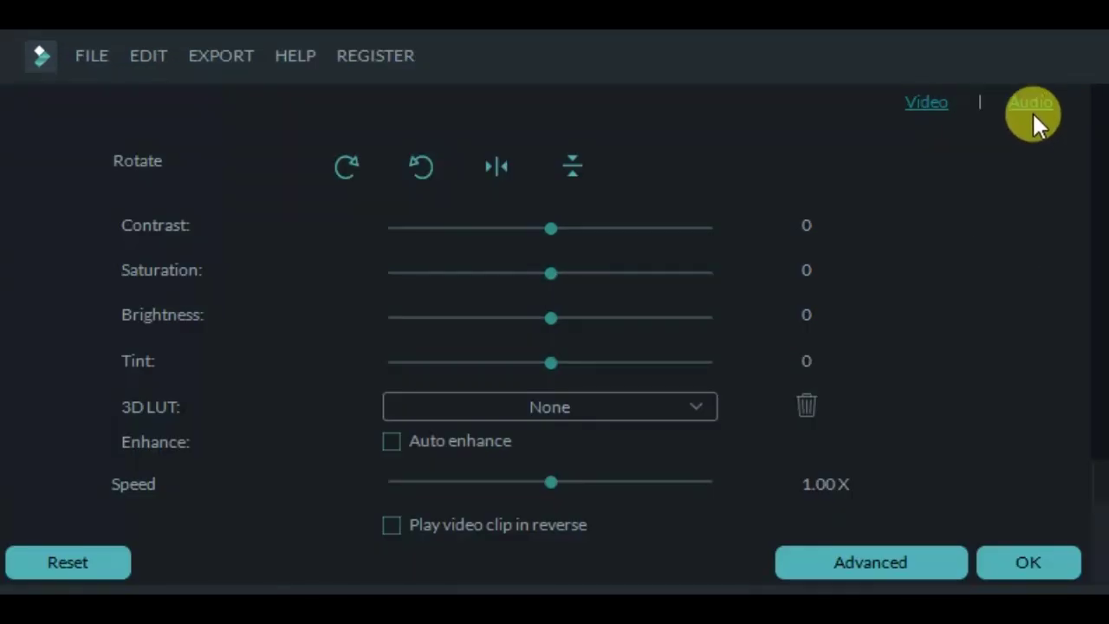
{"action": "left_click", "coordinate": [1031, 103]}
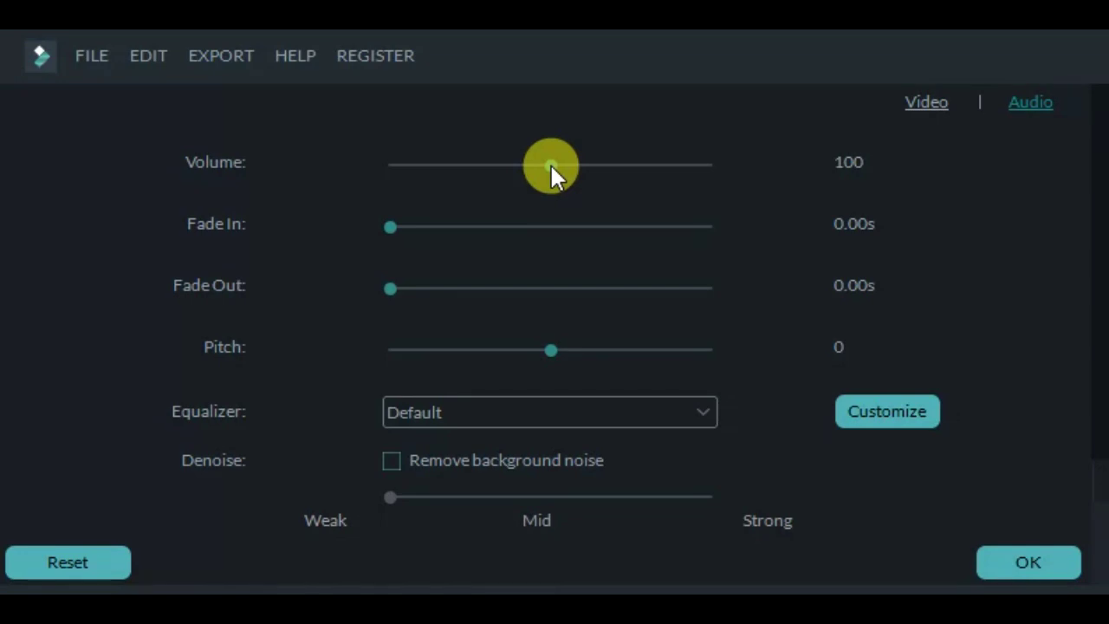
{"action": "left_click_drag", "start_coordinate": [552, 166], "coordinate": [559, 168]}
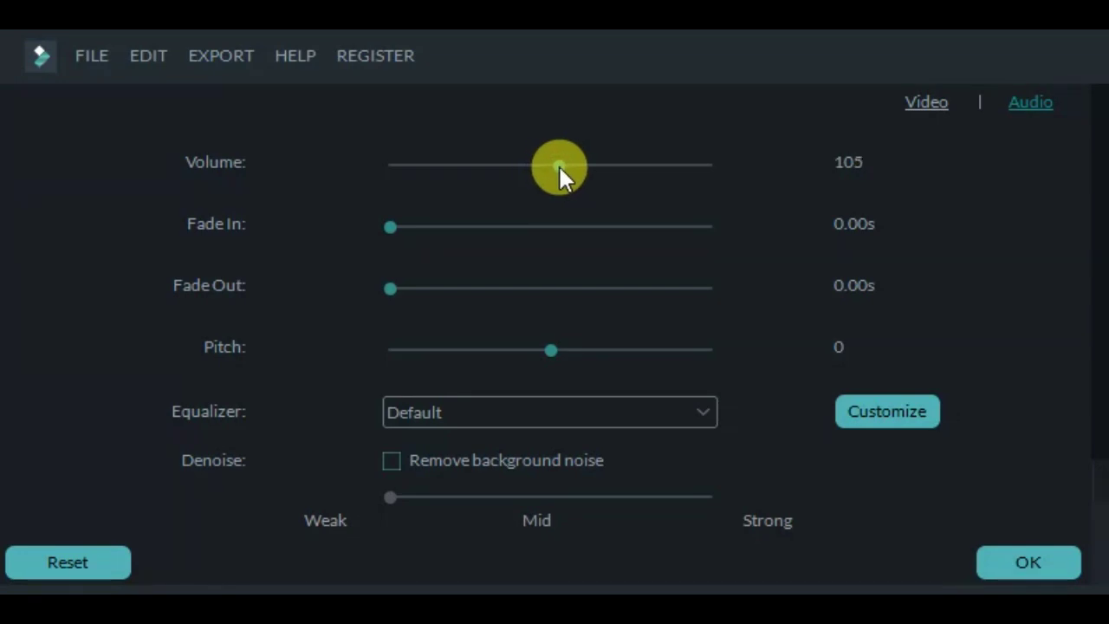
{"action": "left_click_drag", "start_coordinate": [558, 167], "coordinate": [569, 166]}
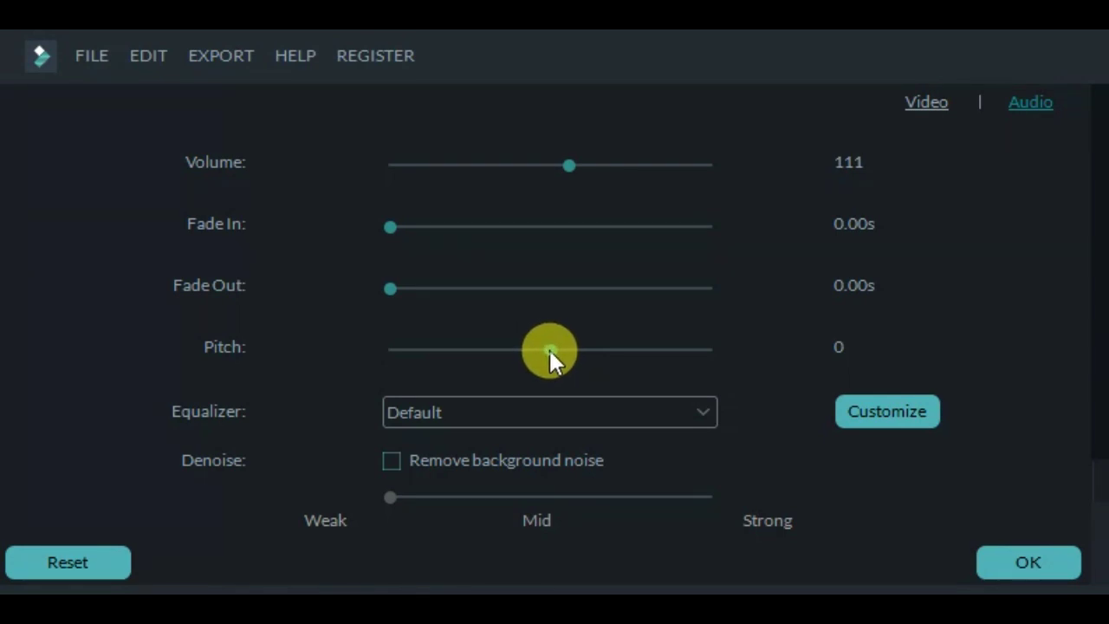
{"action": "left_click_drag", "start_coordinate": [548, 347], "coordinate": [524, 350]}
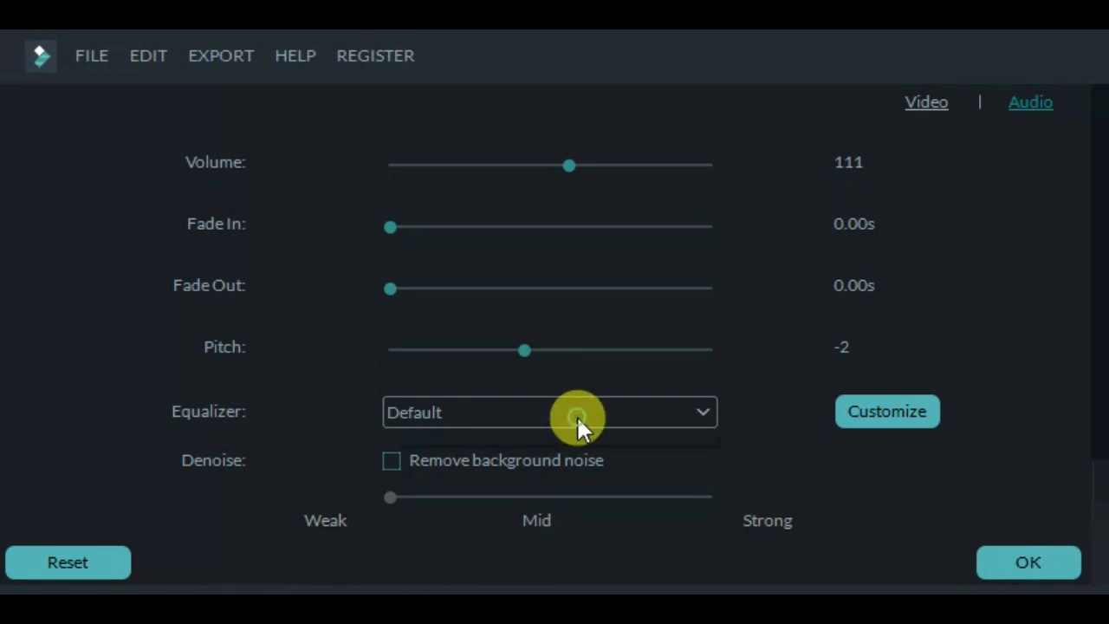
Set the clip's equalizer to Low Bass, enable background noise removal at Mid strength, and apply the audio settings.
{"action": "left_click", "coordinate": [576, 414]}
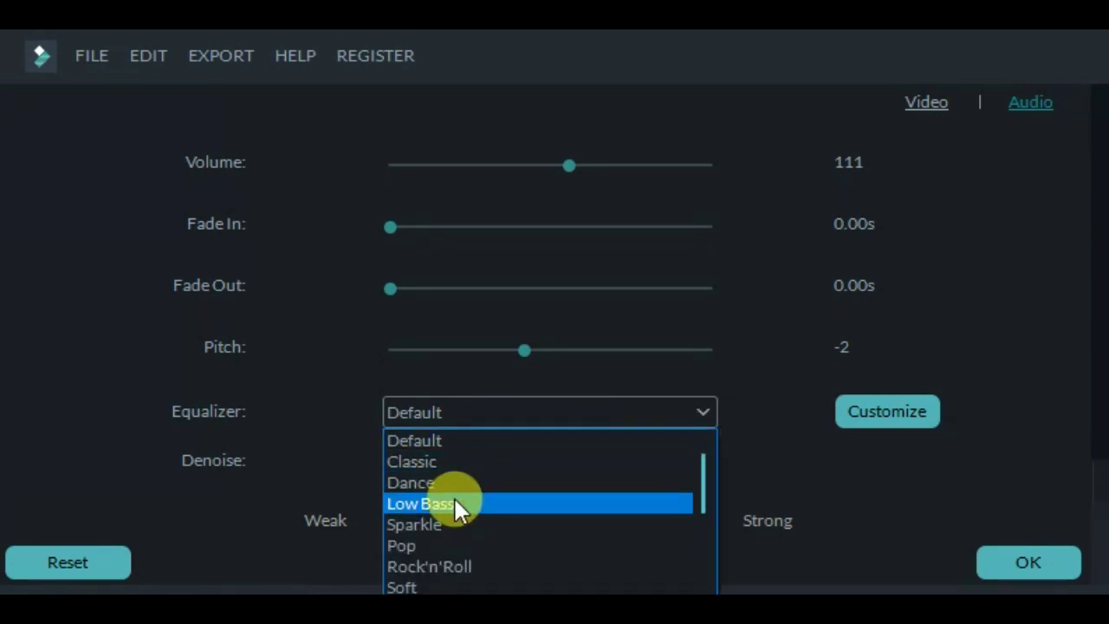
{"action": "left_click", "coordinate": [428, 503]}
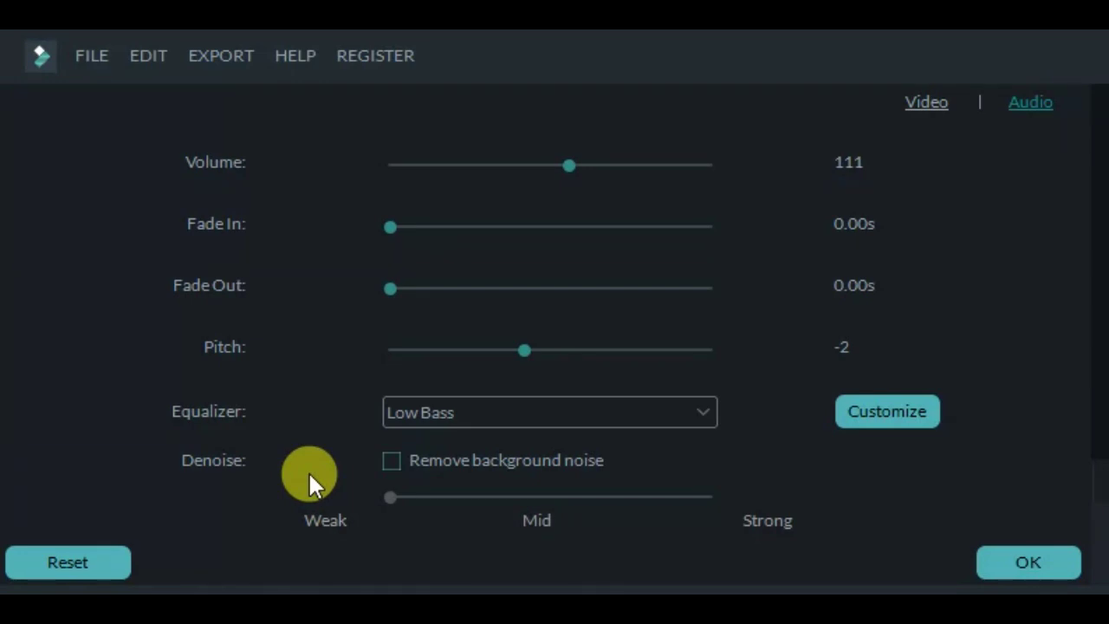
{"action": "left_click", "coordinate": [463, 460]}
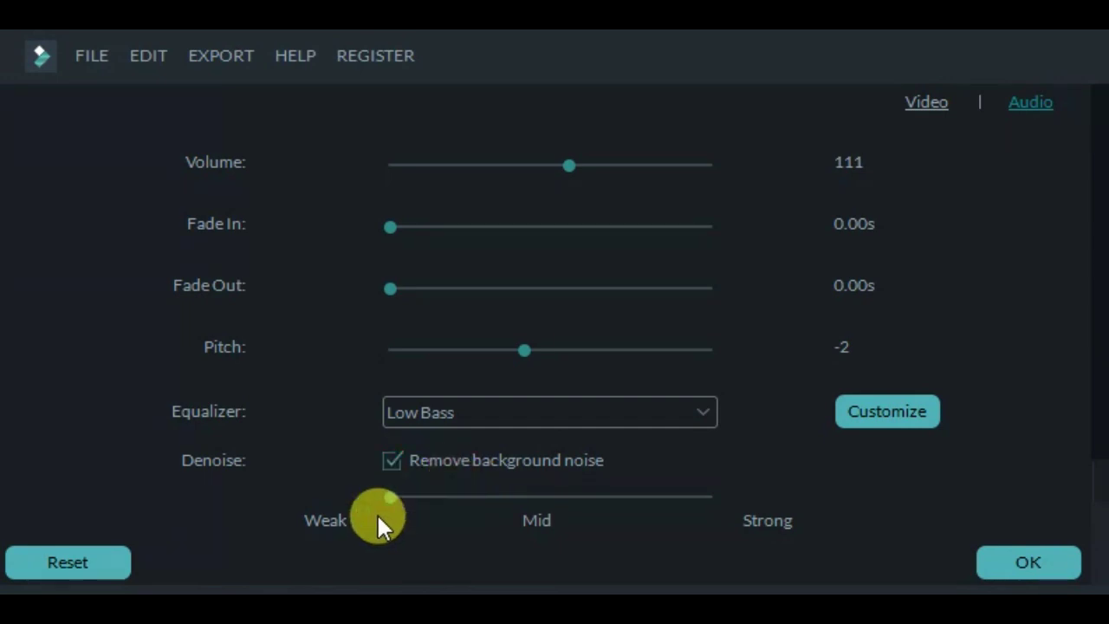
{"action": "left_click", "coordinate": [539, 497]}
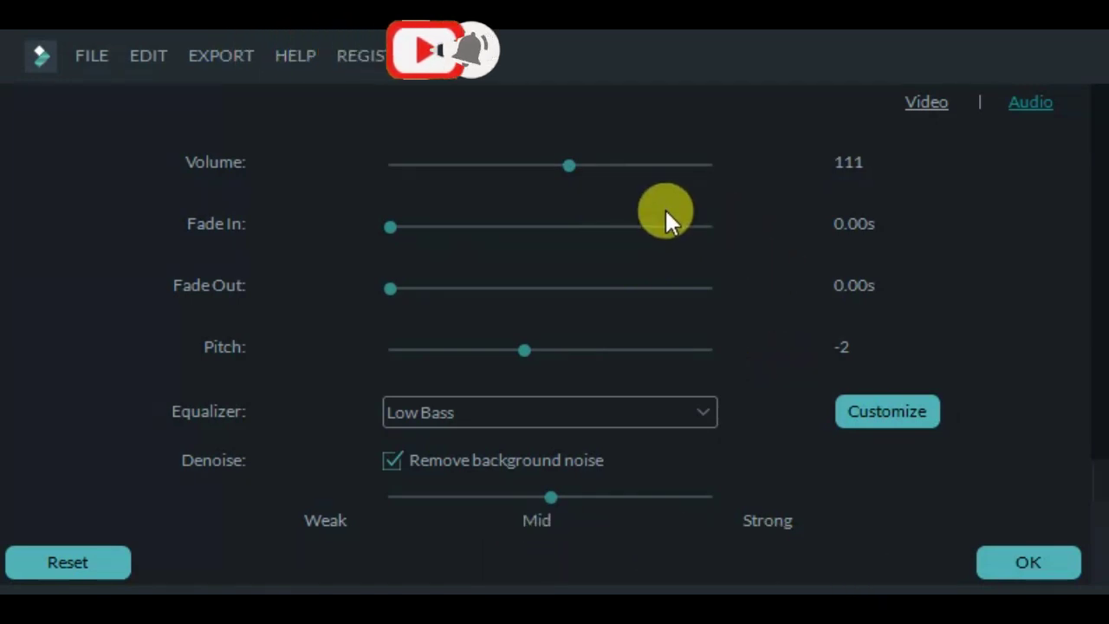
{"action": "left_click", "coordinate": [1024, 565]}
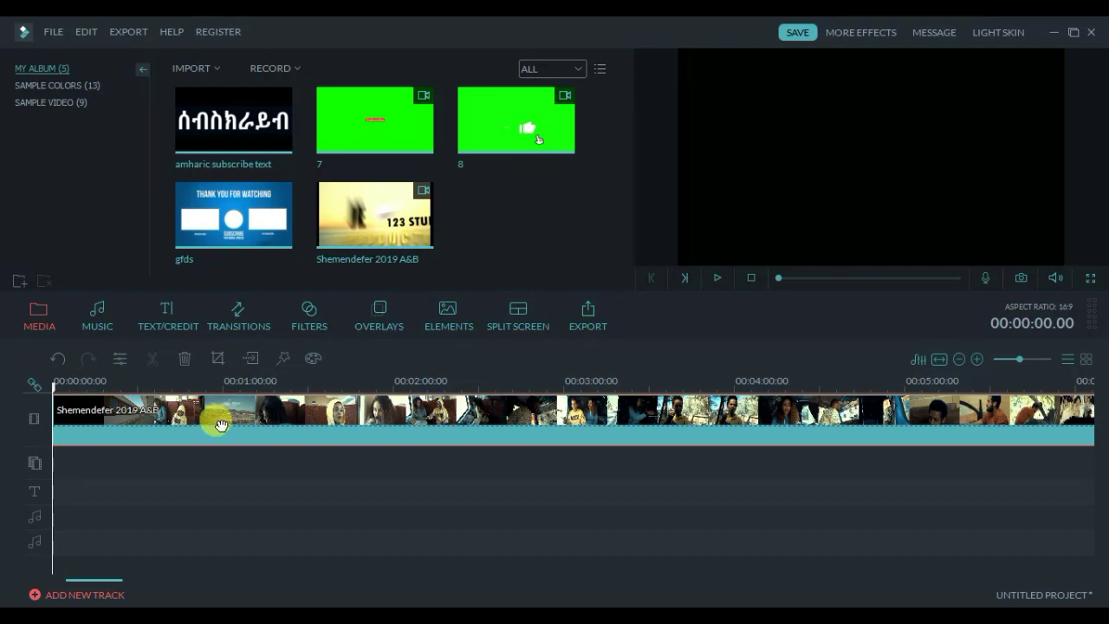
{"action": "left_click_drag", "start_coordinate": [55, 394], "coordinate": [81, 389]}
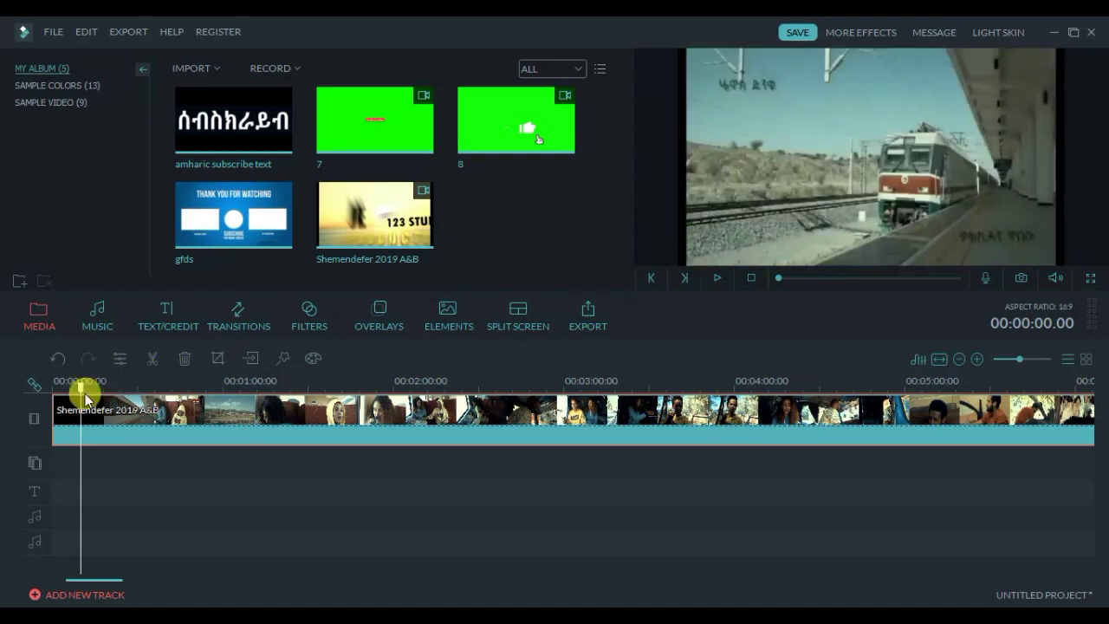
{"action": "left_click_drag", "start_coordinate": [80, 387], "coordinate": [63, 397]}
{"action": "left_click_drag", "start_coordinate": [62, 389], "coordinate": [71, 389]}
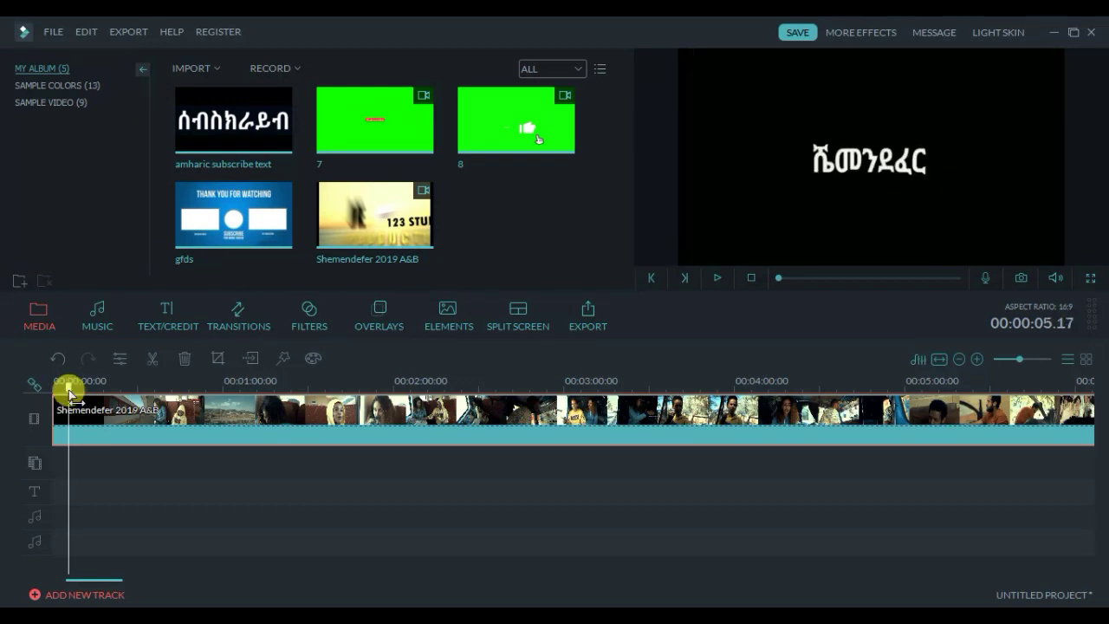
{"action": "right_click", "coordinate": [111, 426]}
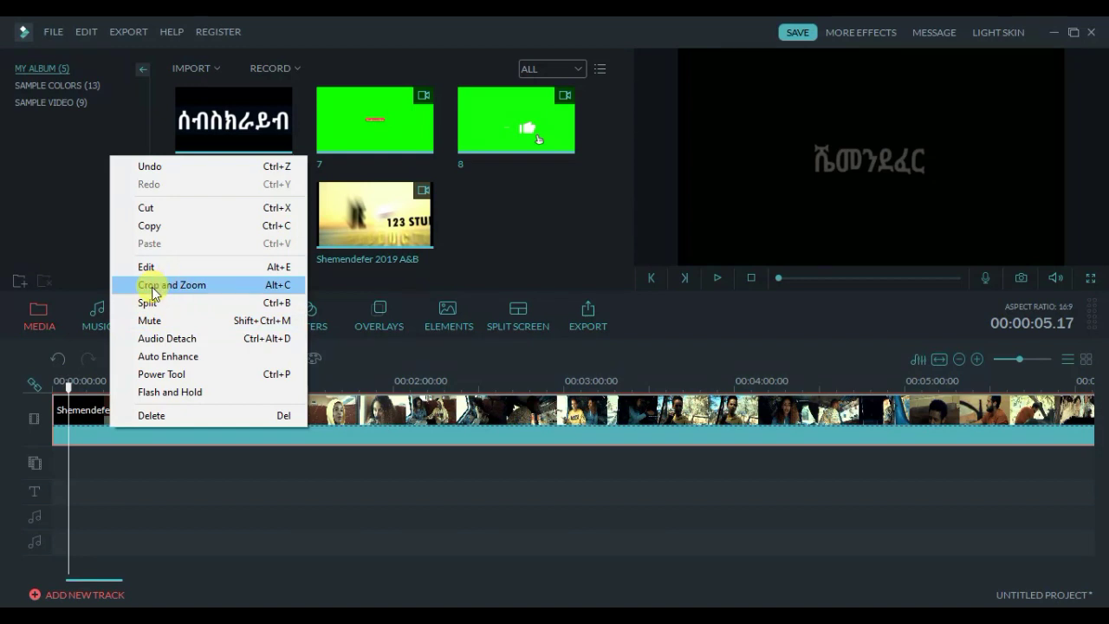
{"action": "left_click", "coordinate": [178, 209]}
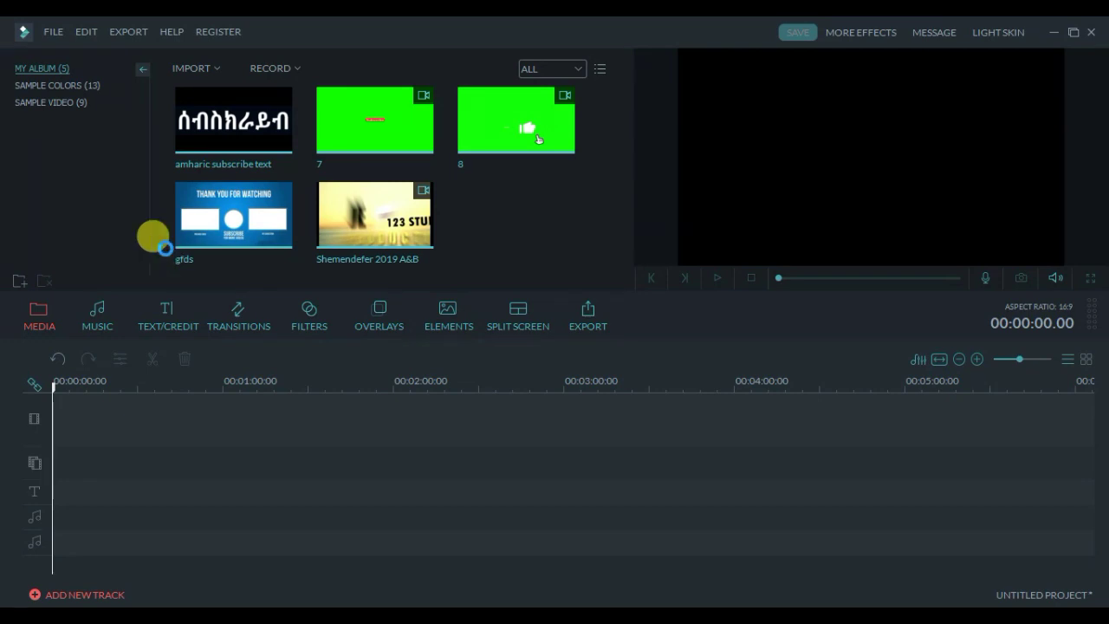
{"action": "key", "text": "ctrl+z"}
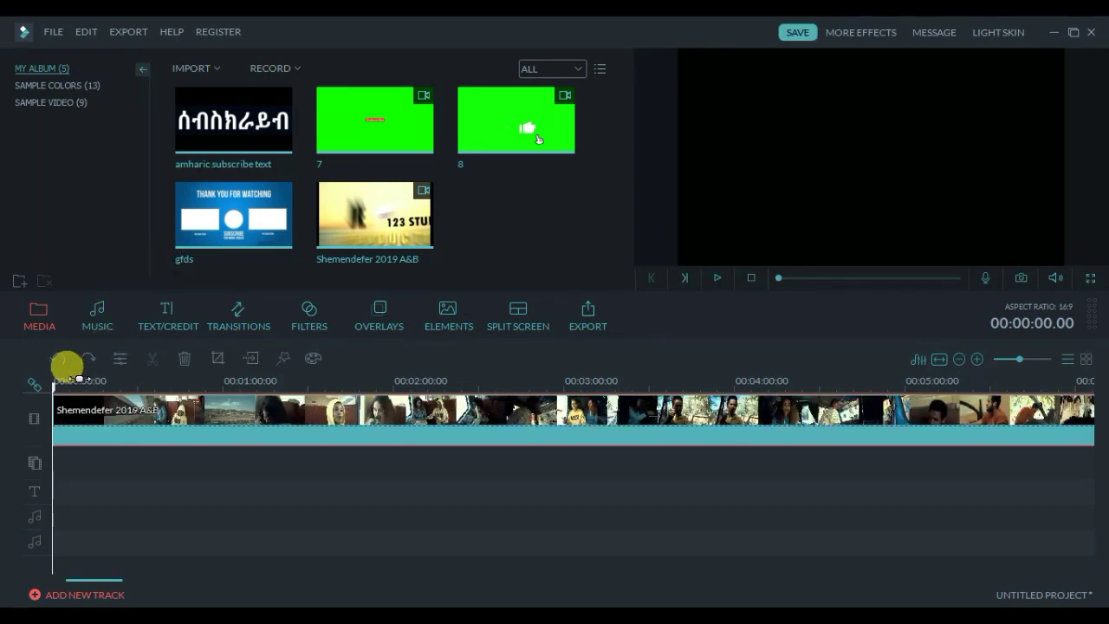
Trim the Shemendefer clip's opening up to 00:00:08.21 and preview its new beginning.
{"action": "left_click_drag", "start_coordinate": [54, 383], "coordinate": [77, 384]}
{"action": "right_click", "coordinate": [112, 417]}
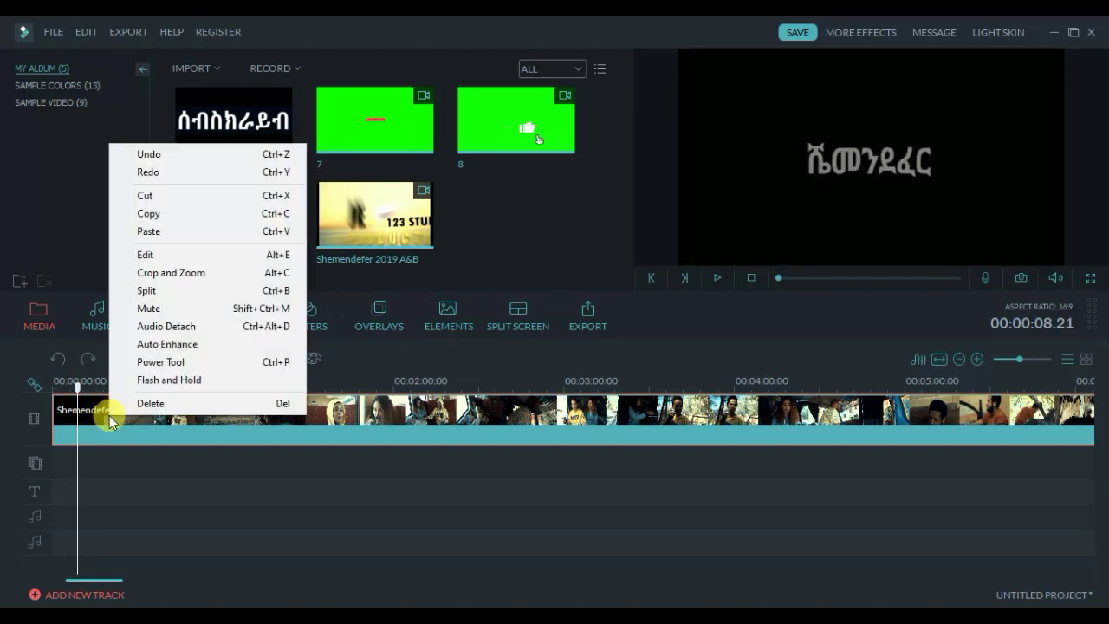
{"action": "left_click", "coordinate": [124, 465]}
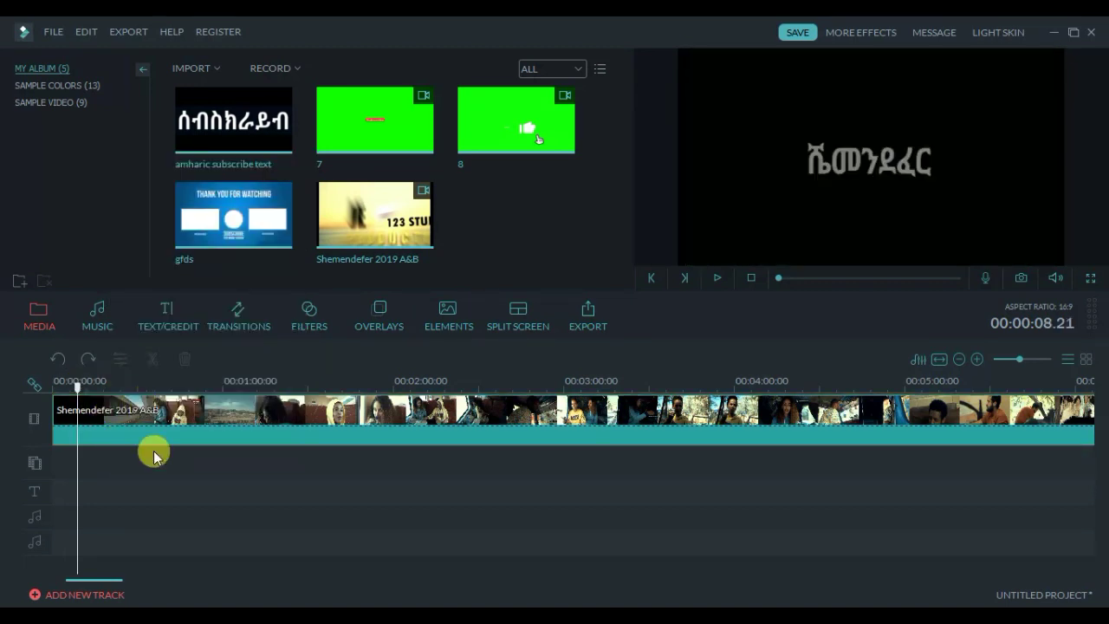
{"action": "left_click", "coordinate": [143, 428]}
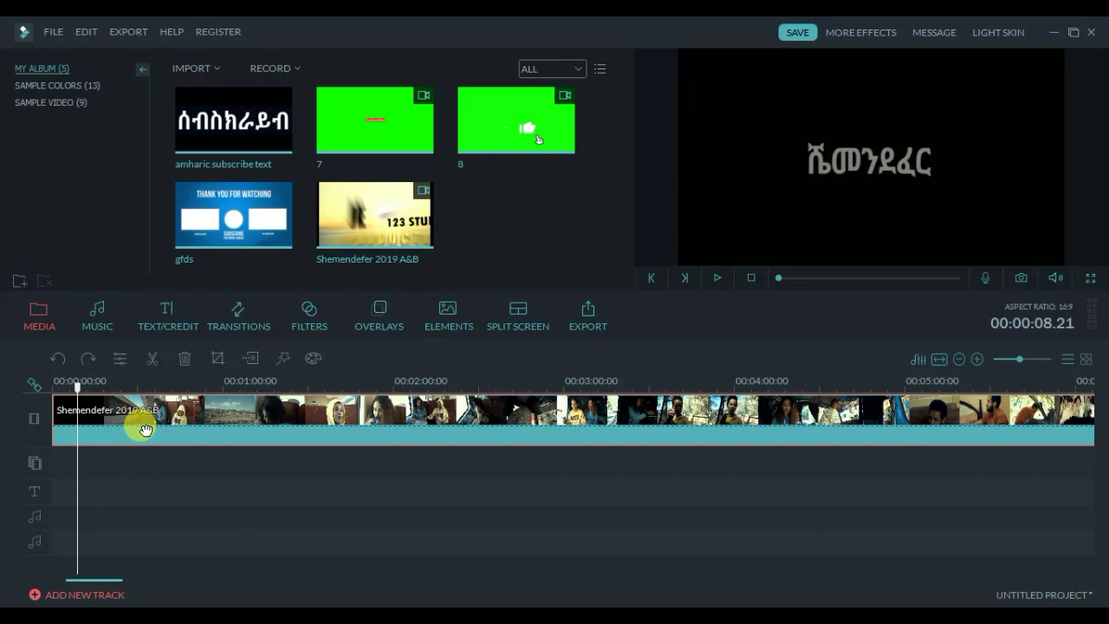
{"action": "left_click_drag", "start_coordinate": [143, 428], "coordinate": [72, 414]}
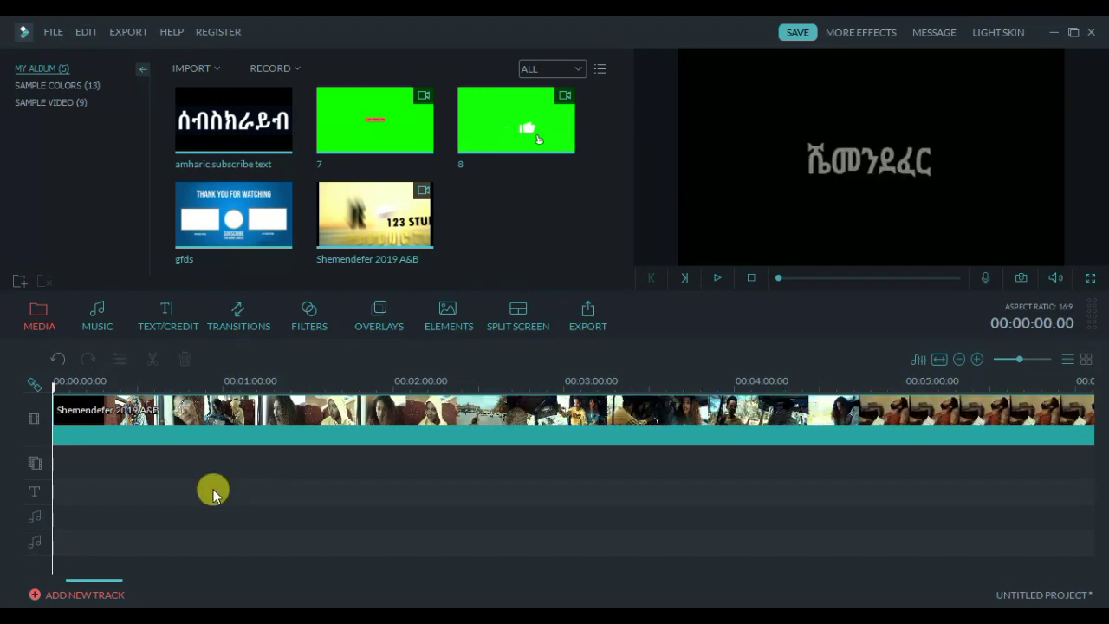
{"action": "key", "text": "space"}
{"action": "key", "text": "space"}
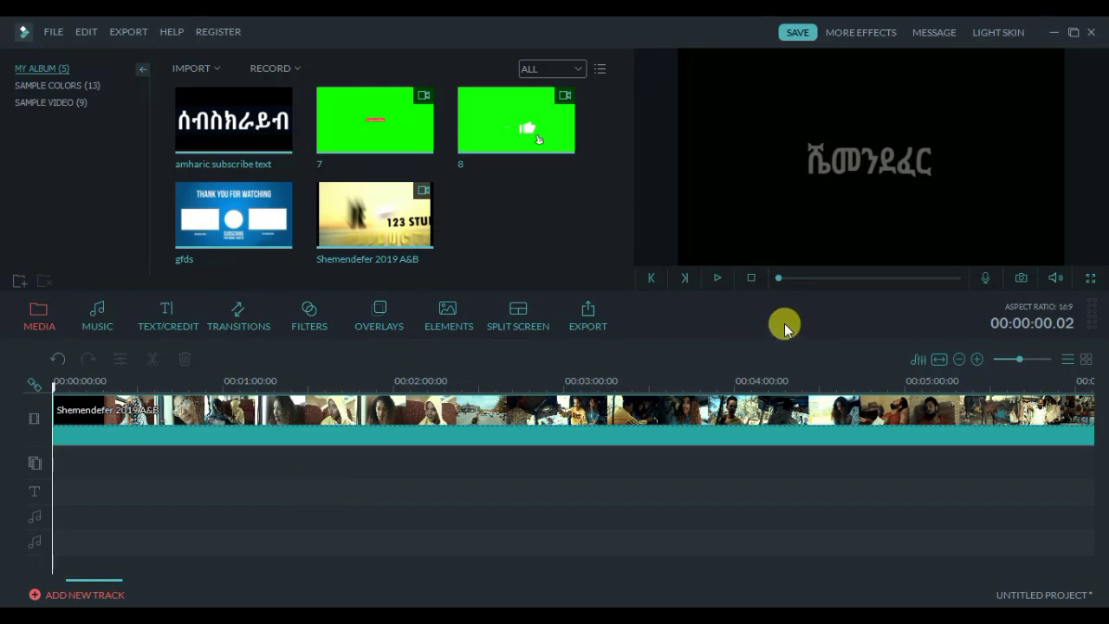
{"action": "left_click_drag", "start_coordinate": [948, 280], "coordinate": [779, 278]}
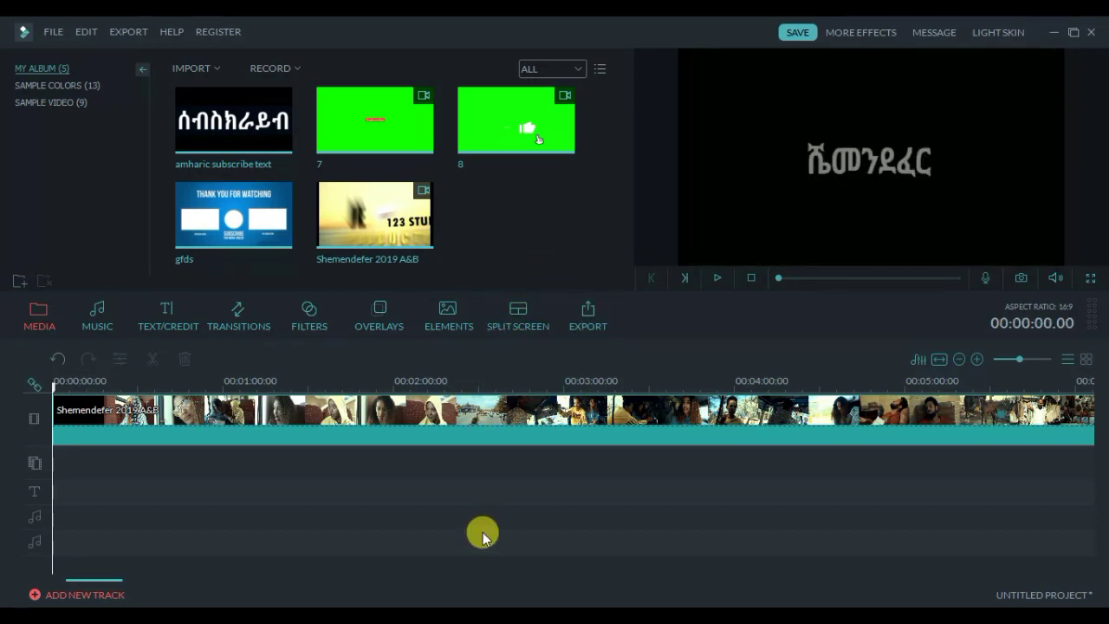
Open the project's export options and choose AVI as the output format.
{"action": "left_click", "coordinate": [582, 317]}
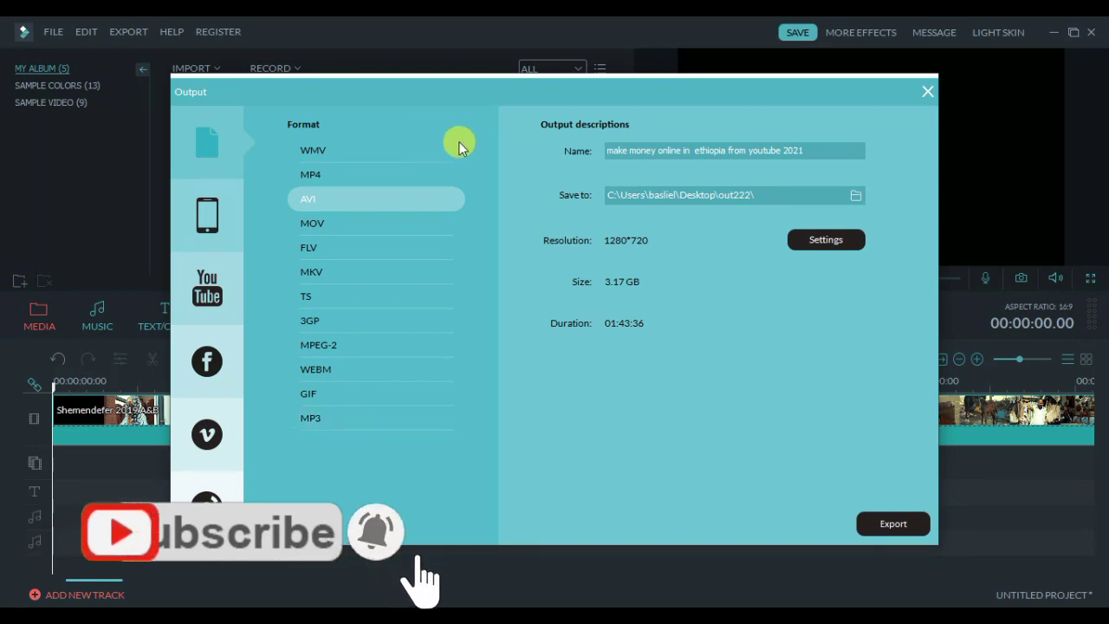
{"action": "left_click", "coordinate": [353, 172]}
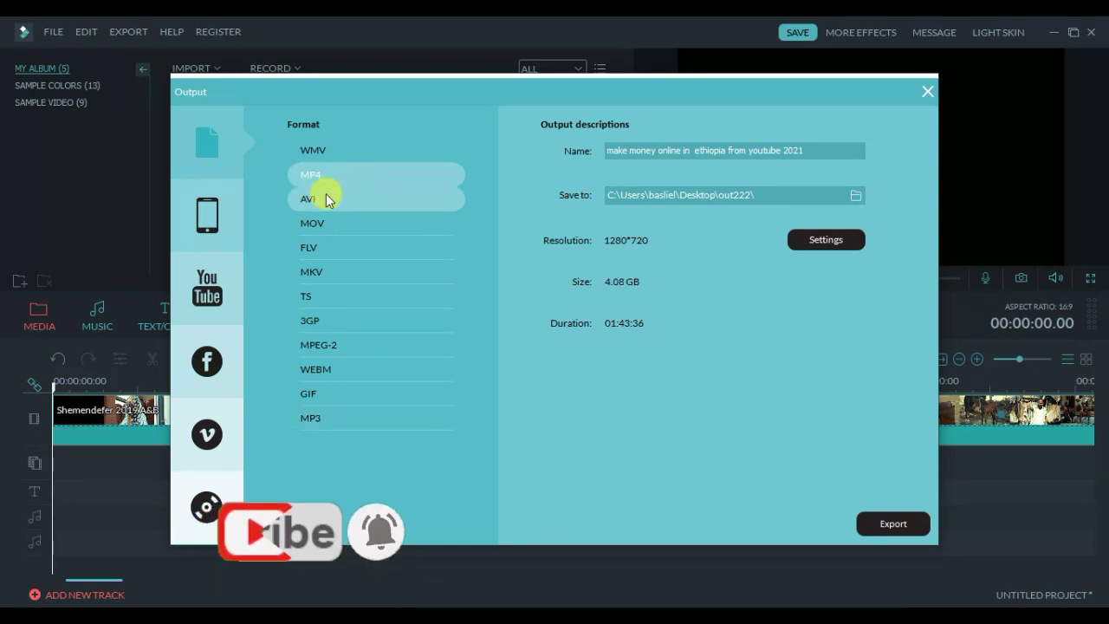
{"action": "left_click", "coordinate": [327, 199]}
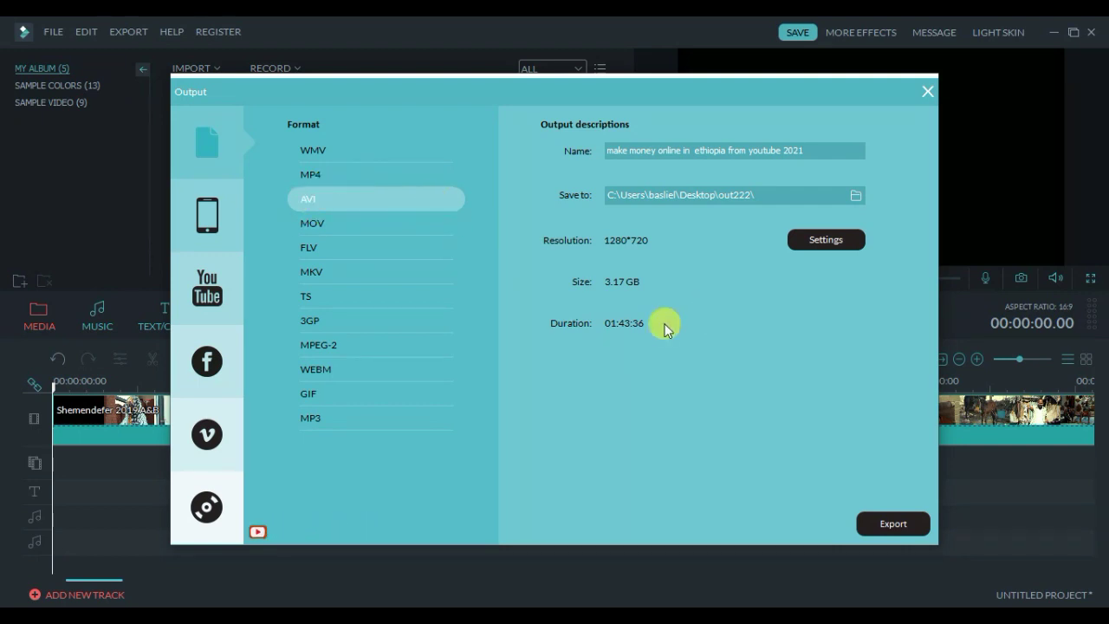
In the AVI export settings, set the quality to Best, the resolution to 720*480 and the frame rate to 25 fps.
{"action": "left_click", "coordinate": [812, 242]}
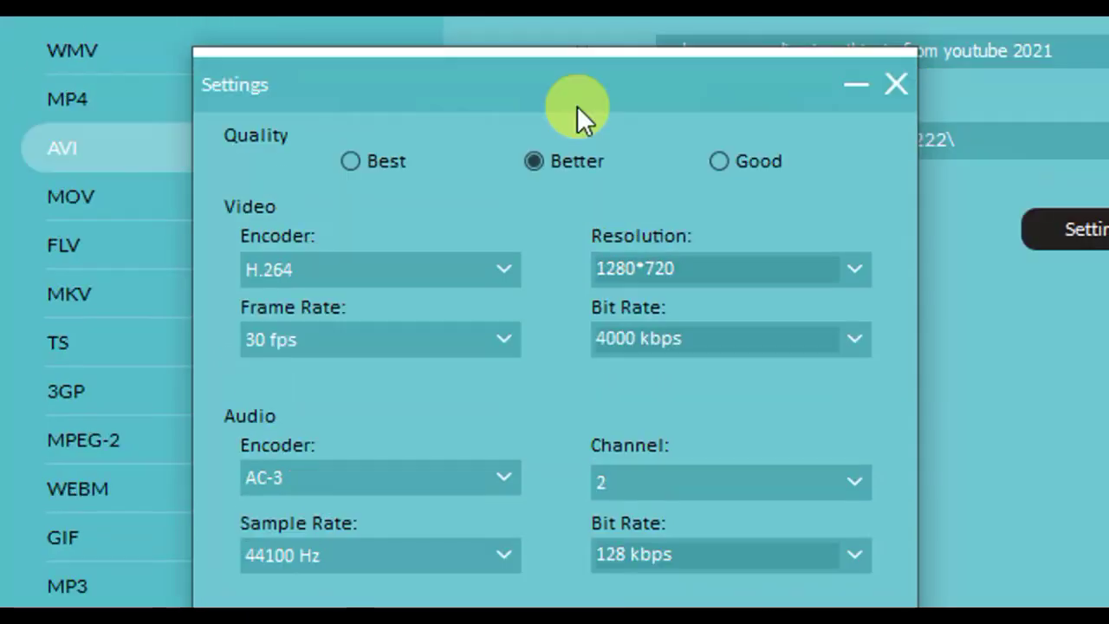
{"action": "left_click", "coordinate": [862, 275]}
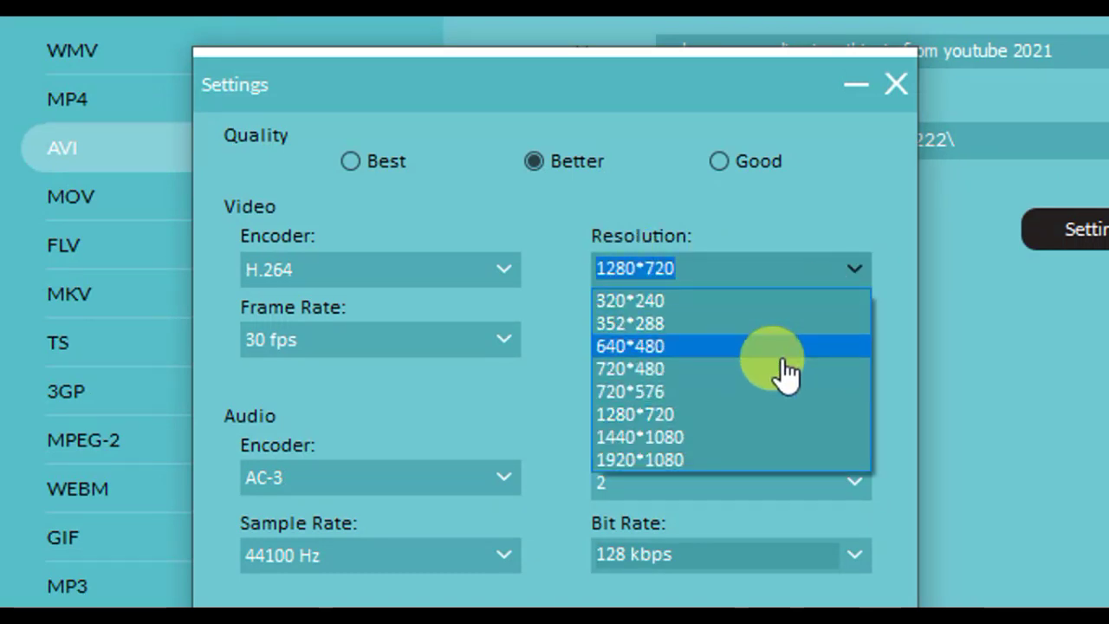
{"action": "left_click", "coordinate": [627, 368]}
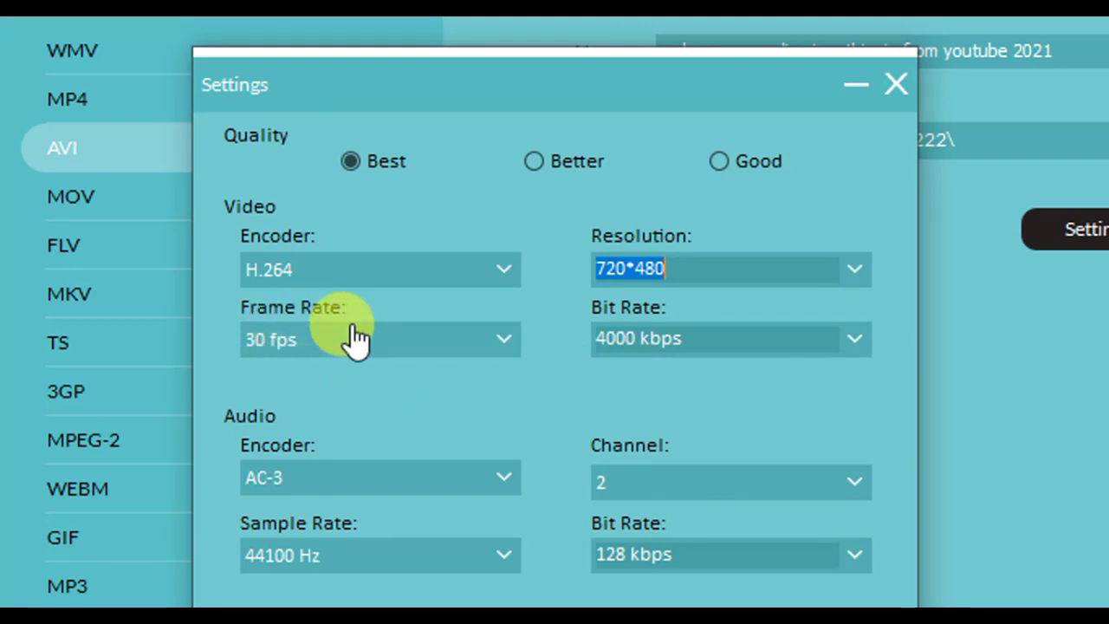
{"action": "left_click", "coordinate": [473, 343]}
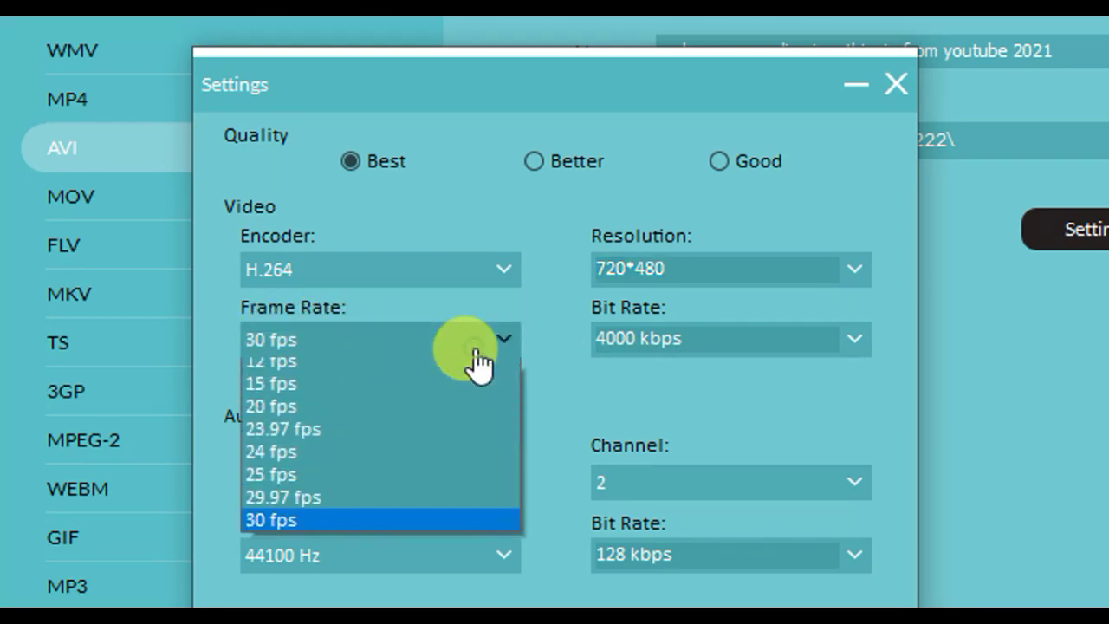
{"action": "left_click", "coordinate": [272, 485]}
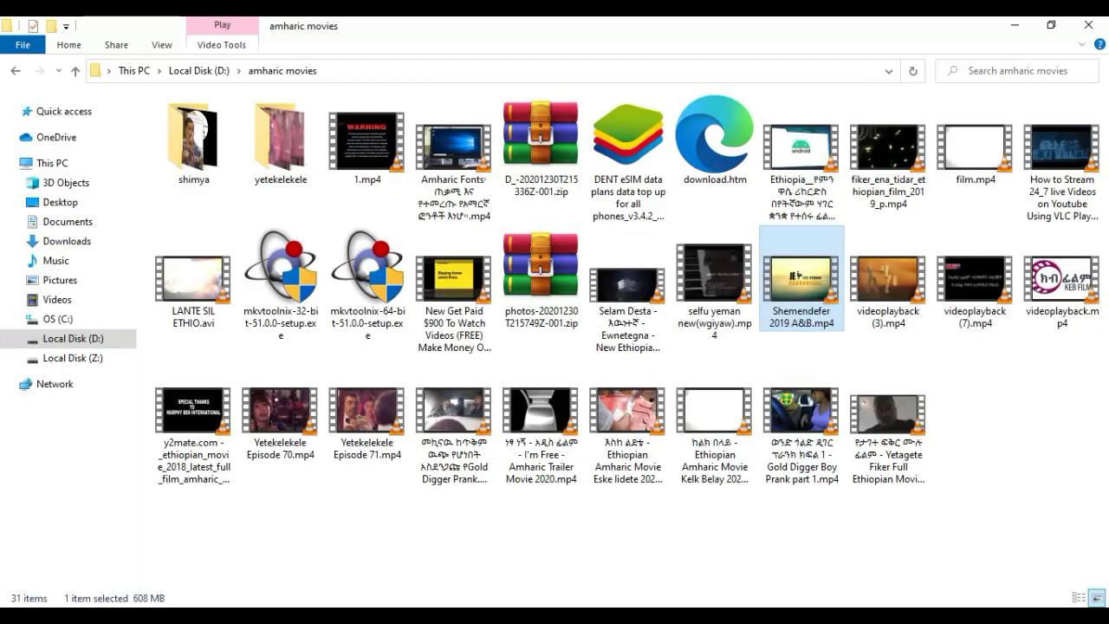
In File Explorer's amharic movies folder, open the properties of Shemendefer 2019 A&B.mp4.
{"action": "double_click", "coordinate": [770, 314]}
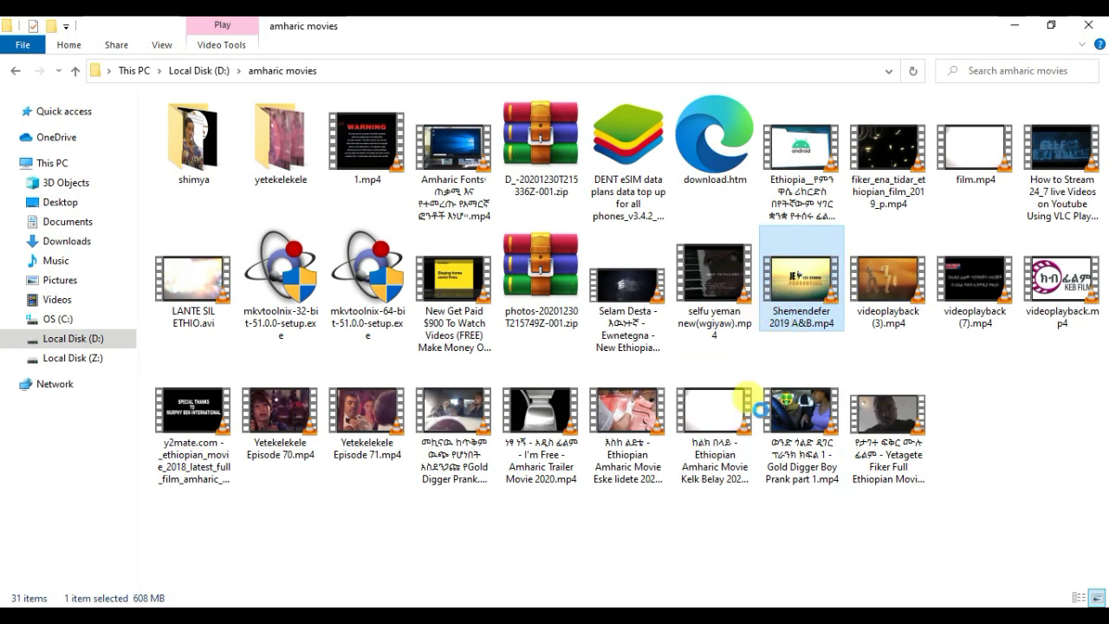
{"action": "right_click", "coordinate": [777, 314]}
{"action": "left_click", "coordinate": [759, 449]}
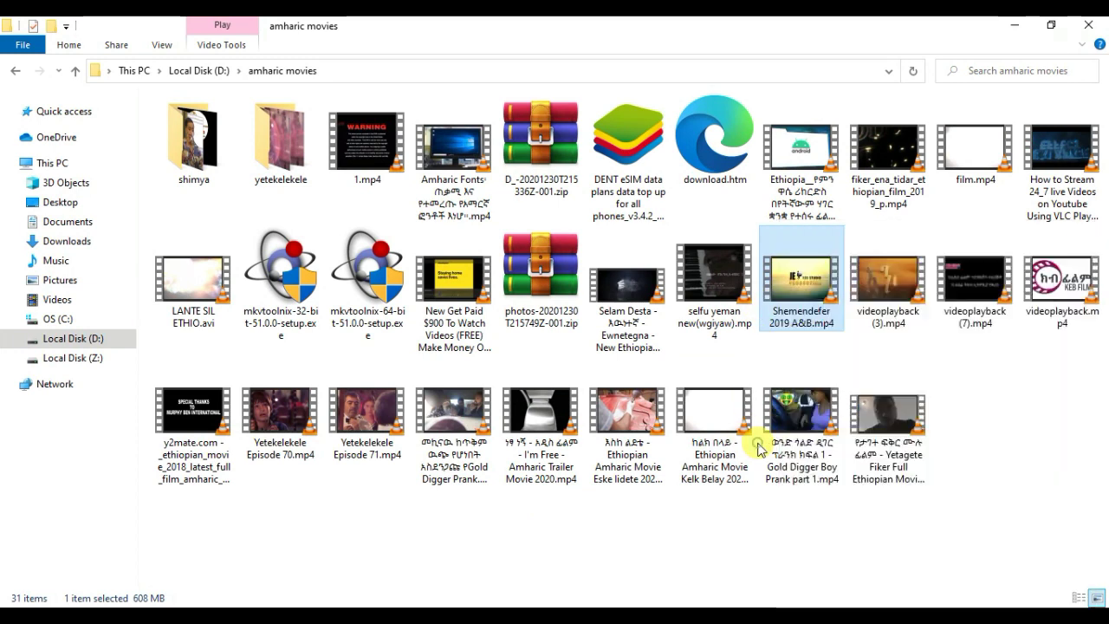
{"action": "left_click", "coordinate": [755, 433]}
{"action": "left_click", "coordinate": [794, 279]}
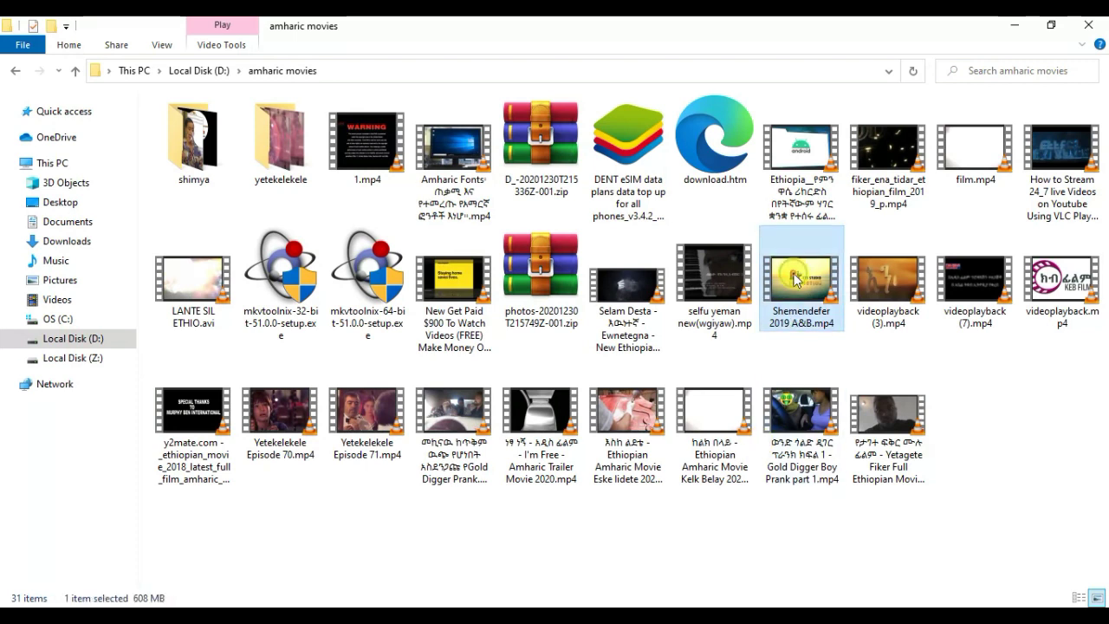
{"action": "right_click", "coordinate": [794, 279]}
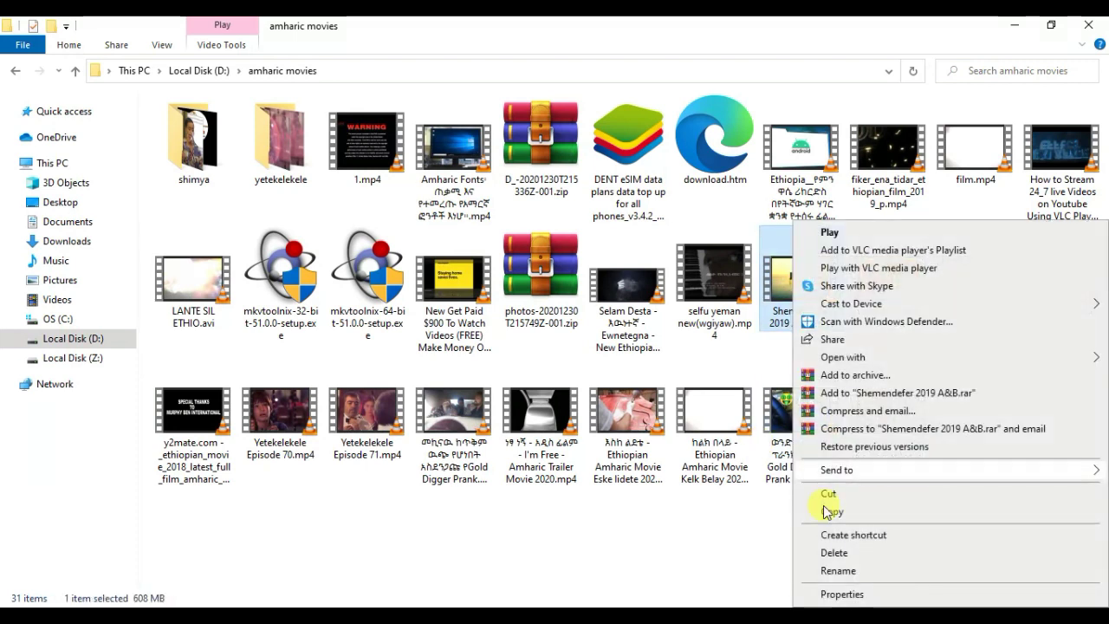
{"action": "left_click", "coordinate": [833, 594]}
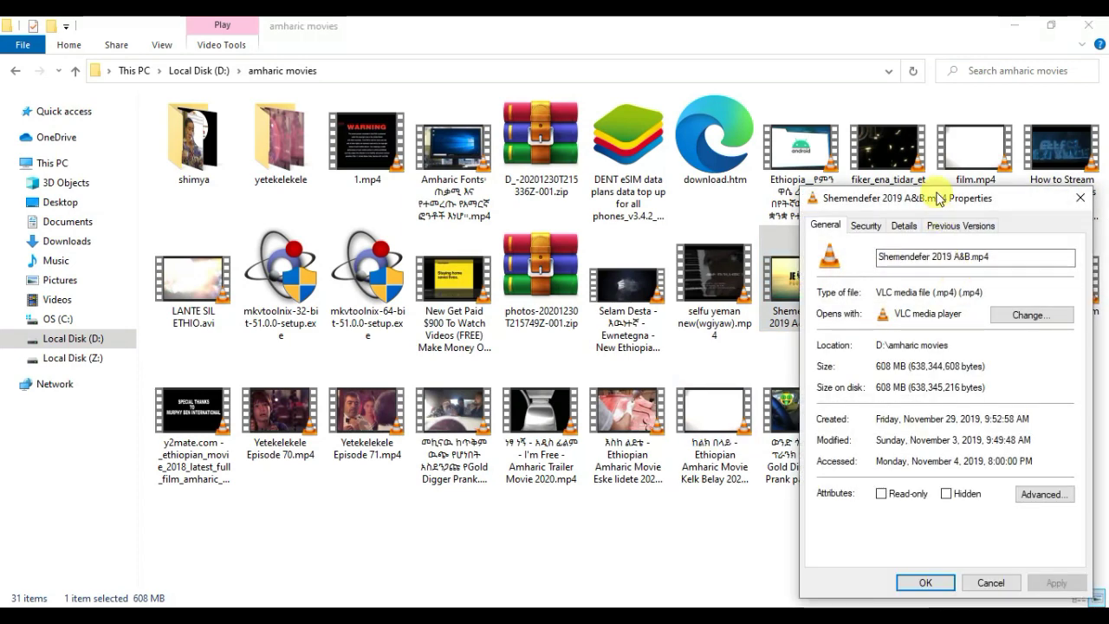
Examine the movie file's video and audio details, including frame size, frame rate and bit rates, and close its properties.
{"action": "left_click_drag", "start_coordinate": [955, 194], "coordinate": [503, 152]}
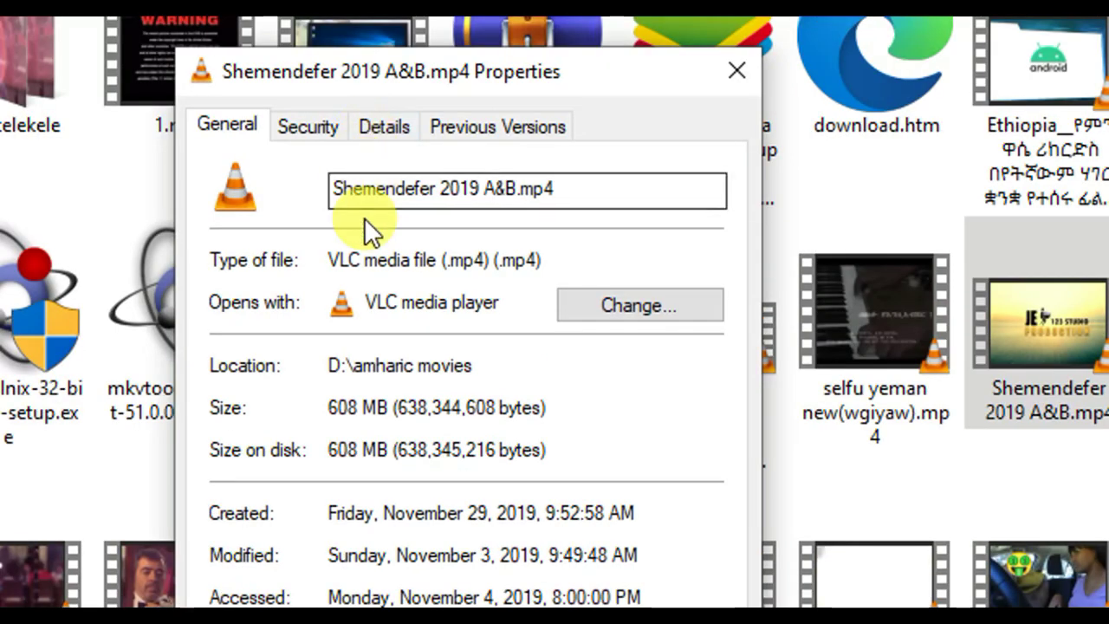
{"action": "left_click", "coordinate": [382, 132]}
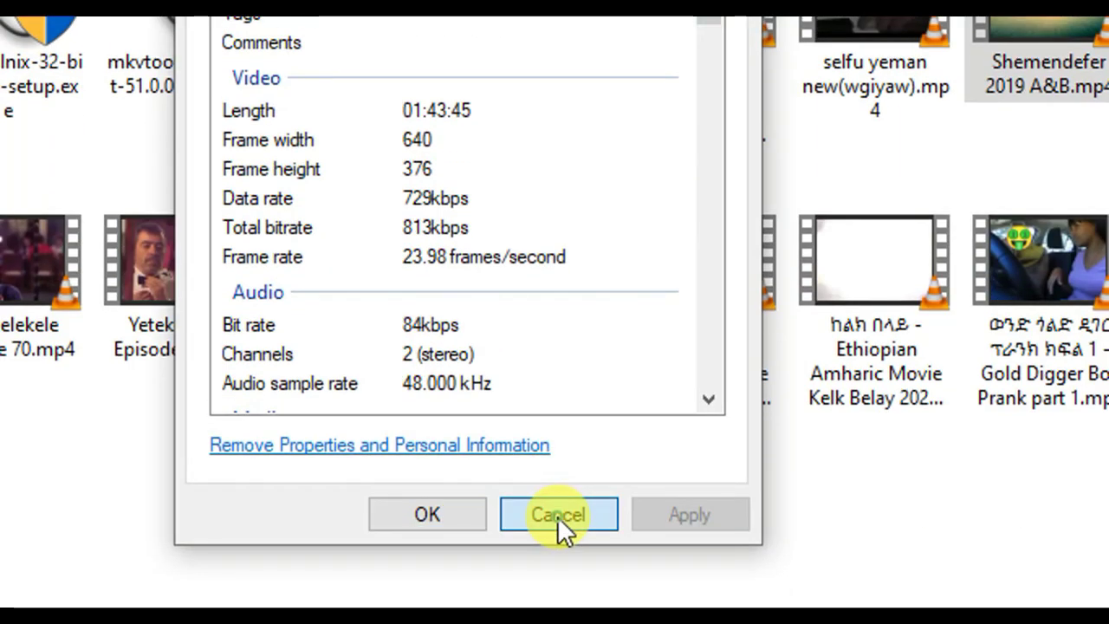
{"action": "left_click", "coordinate": [557, 516]}
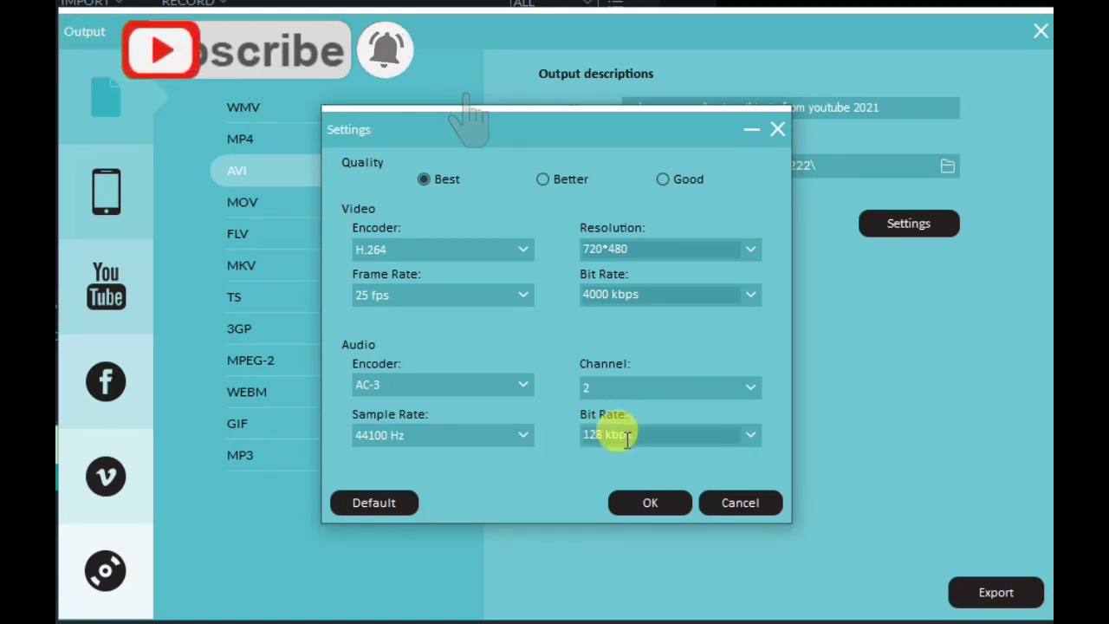
Back in Filmora's export settings, choose a 128 kbps audio bit rate, keep the 44100 Hz sample rate, and apply the settings.
{"action": "left_click", "coordinate": [750, 438]}
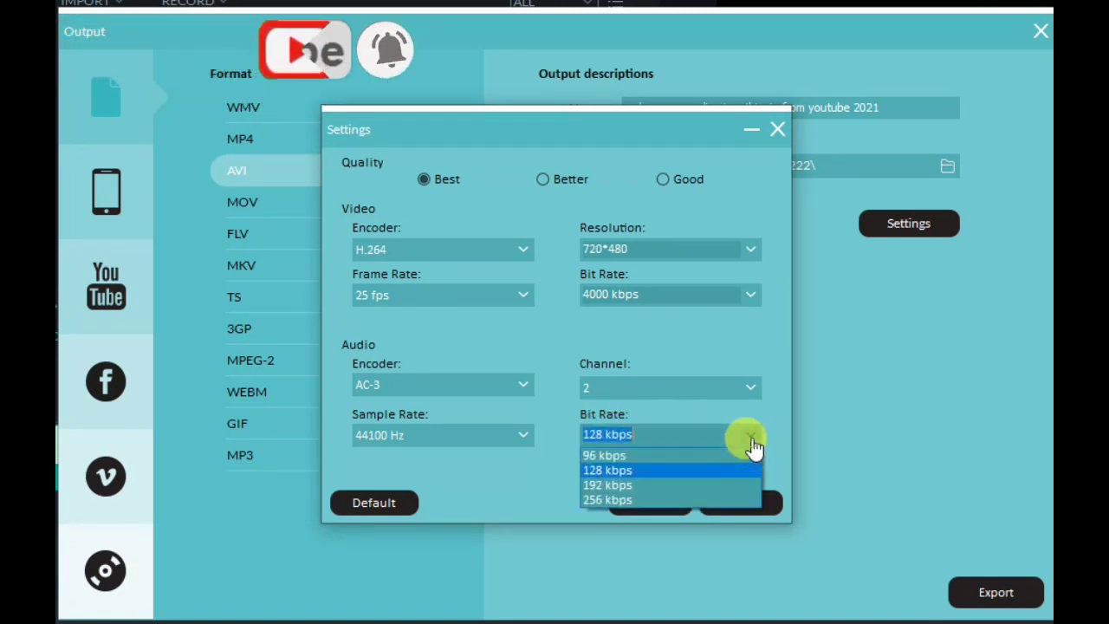
{"action": "left_click", "coordinate": [607, 471]}
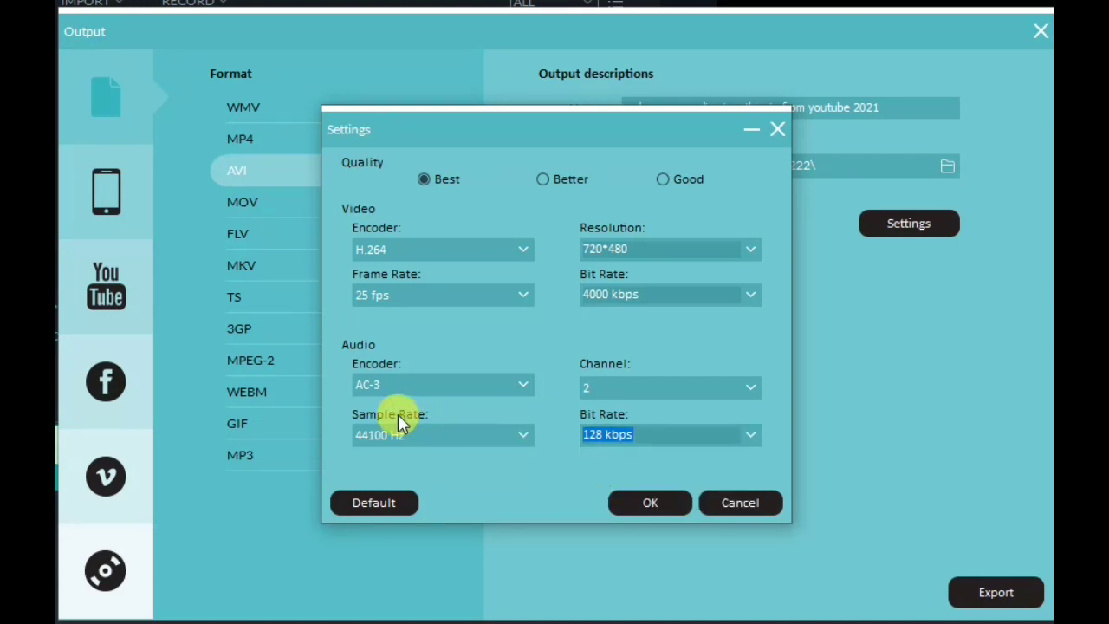
{"action": "left_click", "coordinate": [510, 442]}
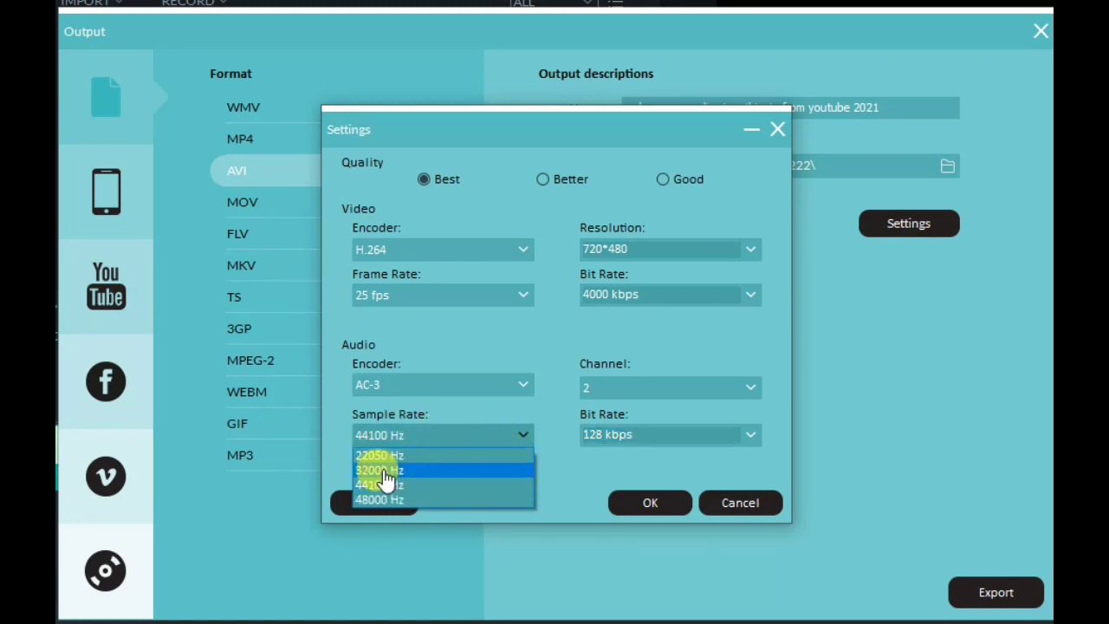
{"action": "left_click", "coordinate": [328, 428]}
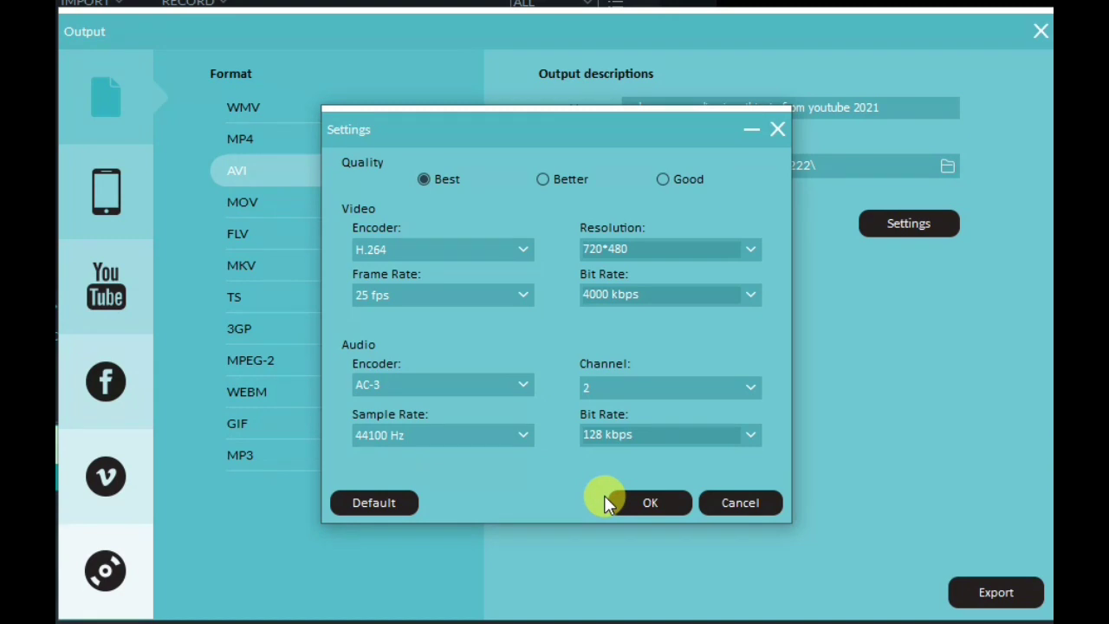
{"action": "left_click", "coordinate": [632, 501]}
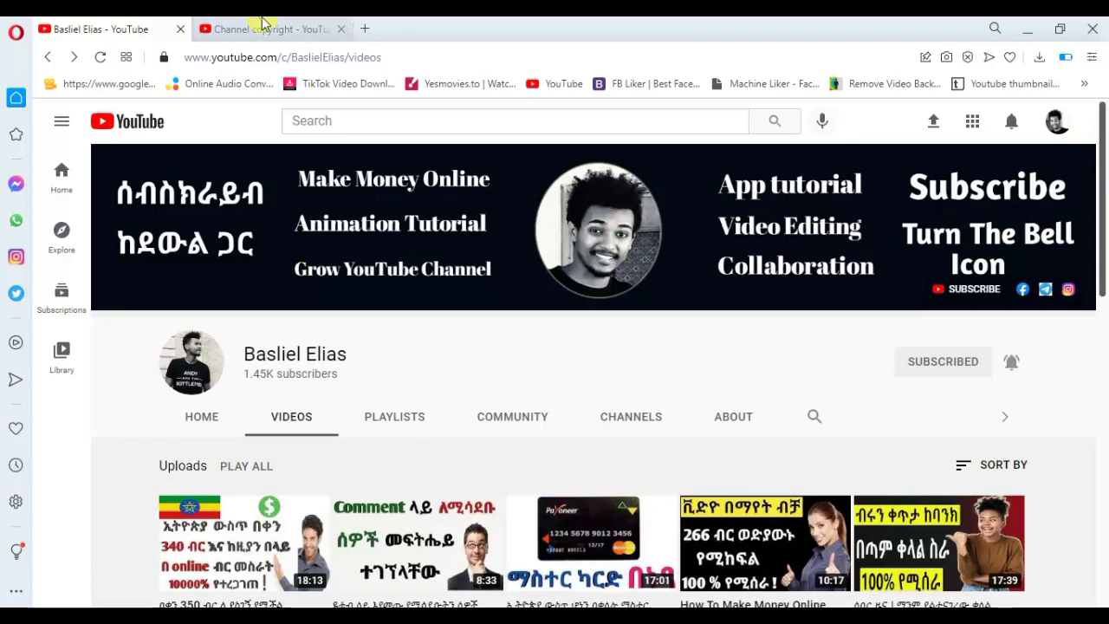
In the browser, view YouTube Studio's video upload dialog, close it, and return to the channel's videos page.
{"action": "left_click", "coordinate": [259, 29]}
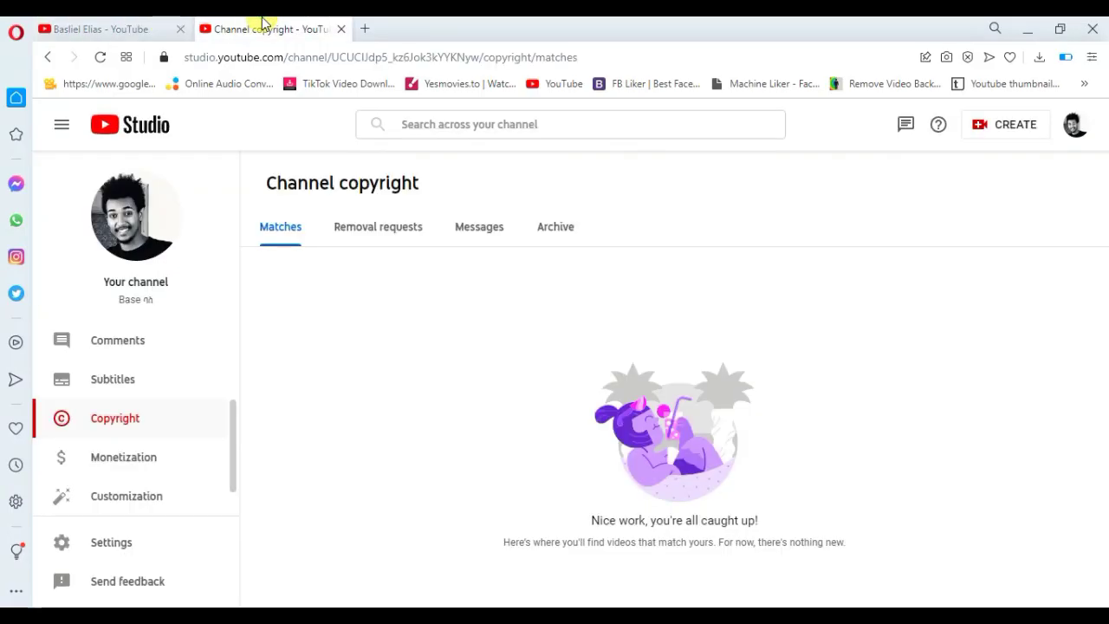
{"action": "left_click", "coordinate": [1003, 131]}
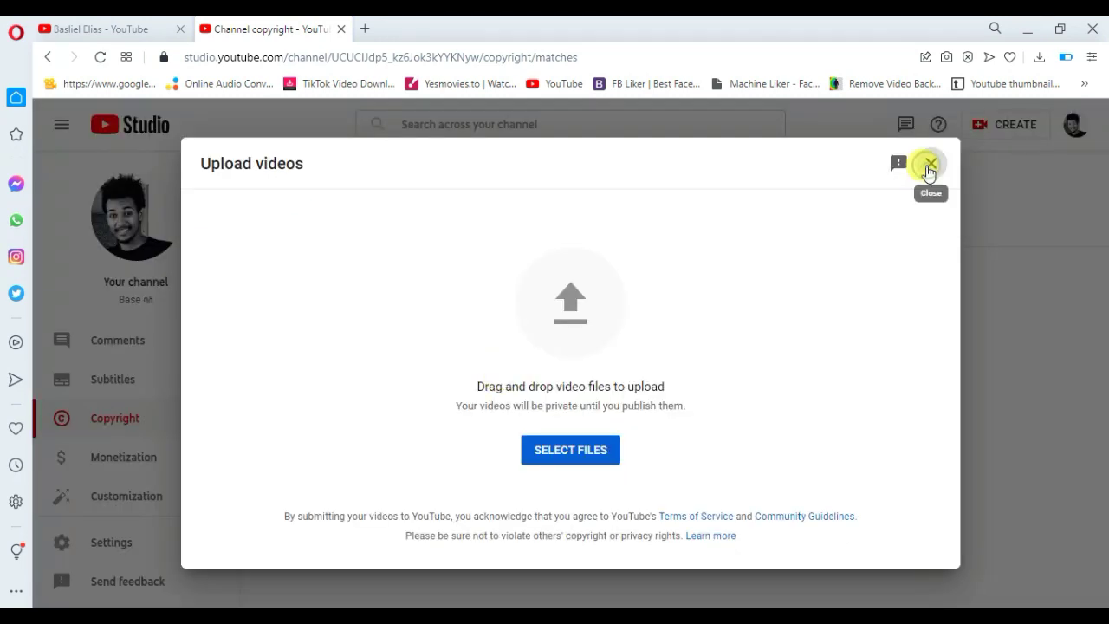
{"action": "left_click", "coordinate": [928, 164]}
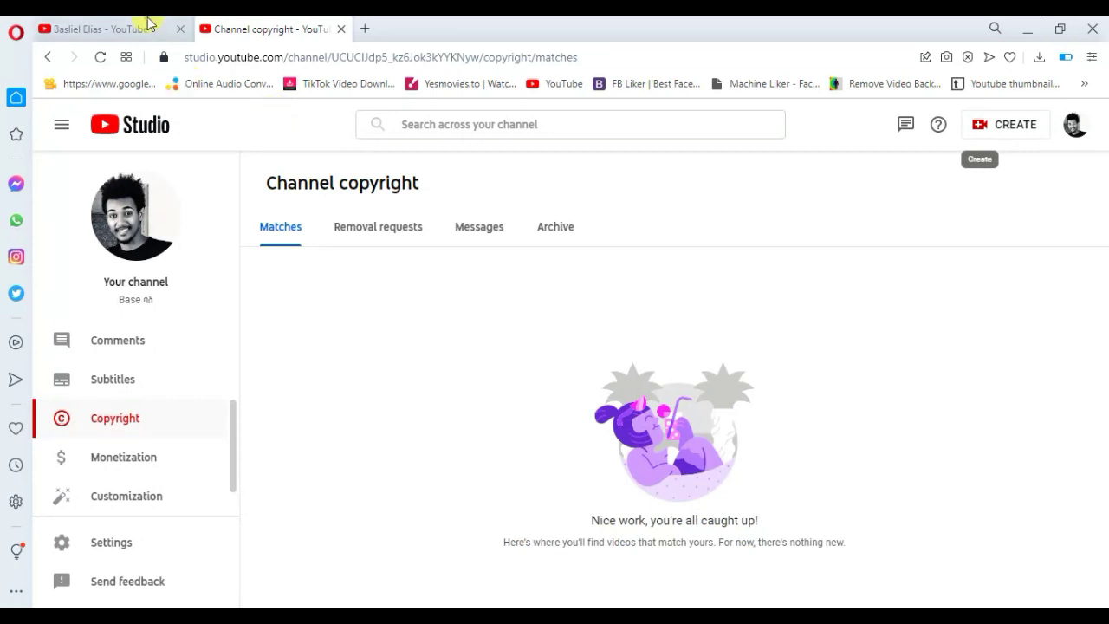
{"action": "left_click", "coordinate": [104, 29]}
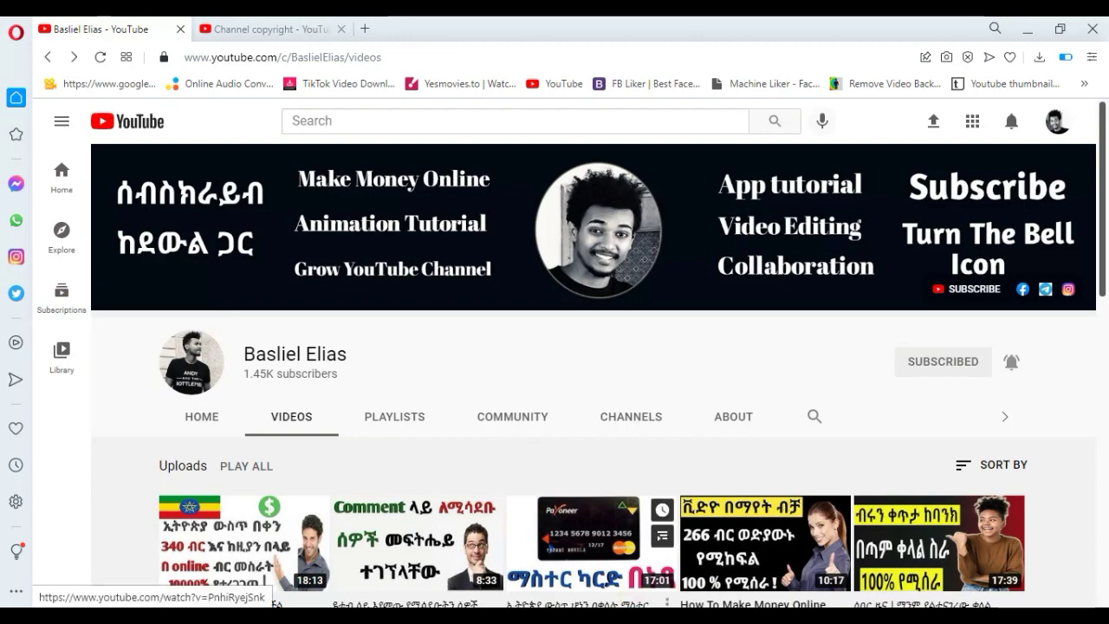
Switch back to Filmora and close the export window without exporting.
{"action": "left_click", "coordinate": [644, 617]}
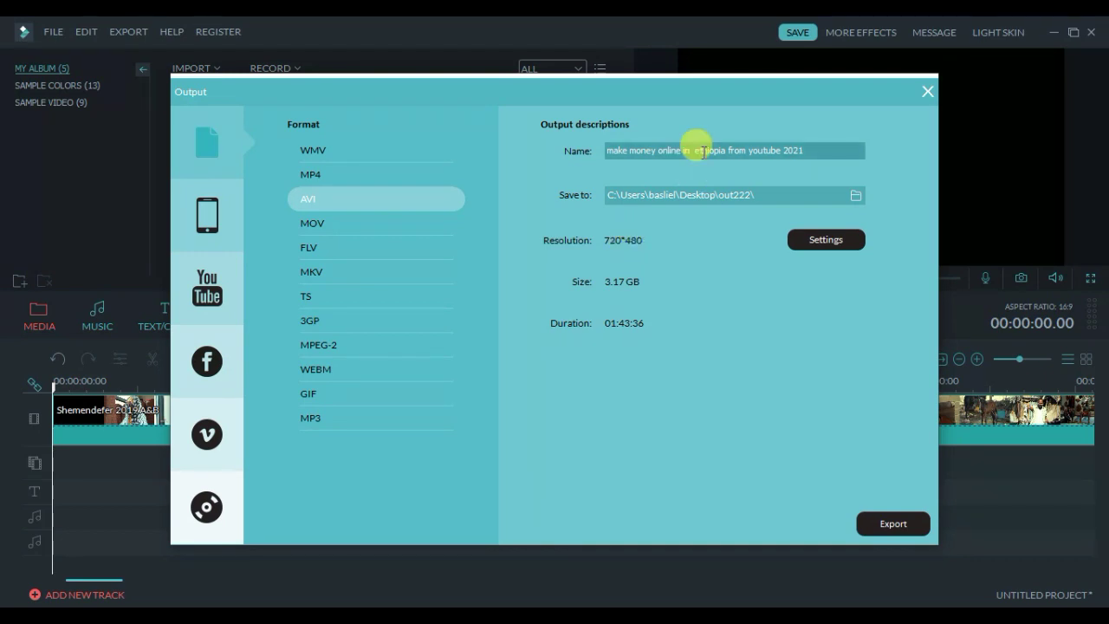
{"action": "left_click", "coordinate": [927, 92]}
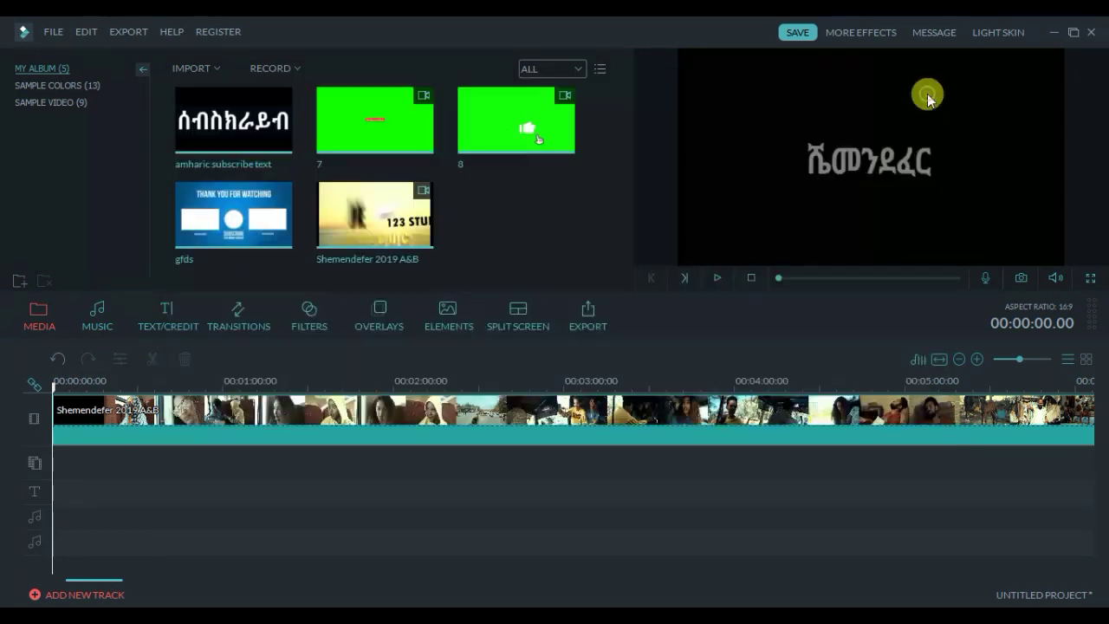